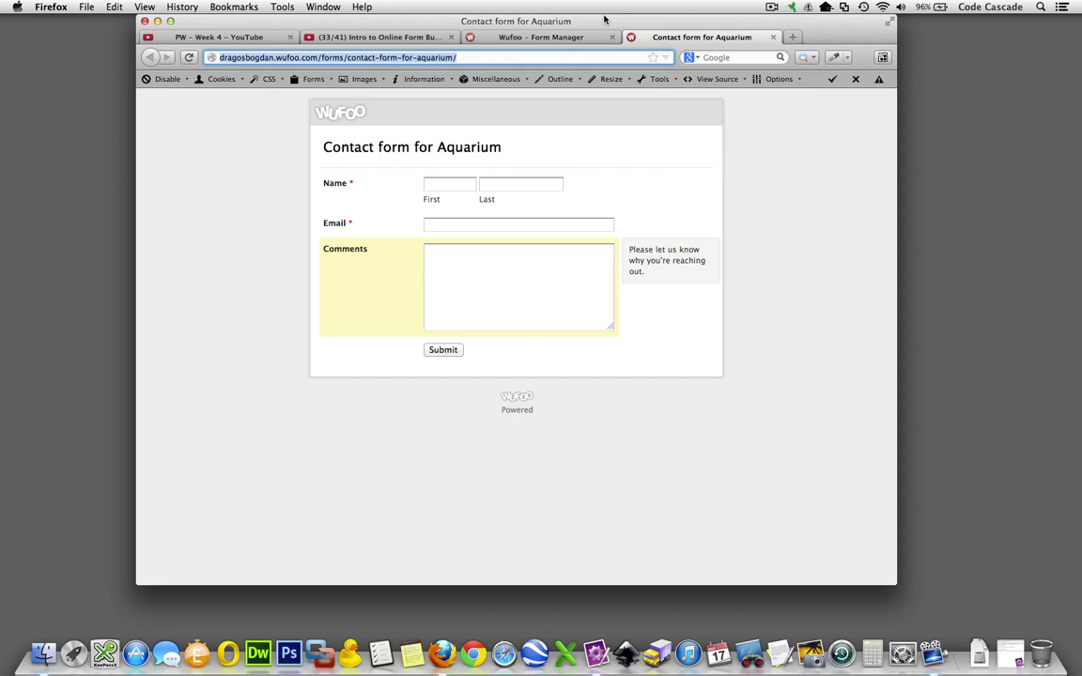
Reopen the Aquarium contact form from Form Manager and show the Name field's settings.
{"action": "left_click", "coordinate": [444, 201]}
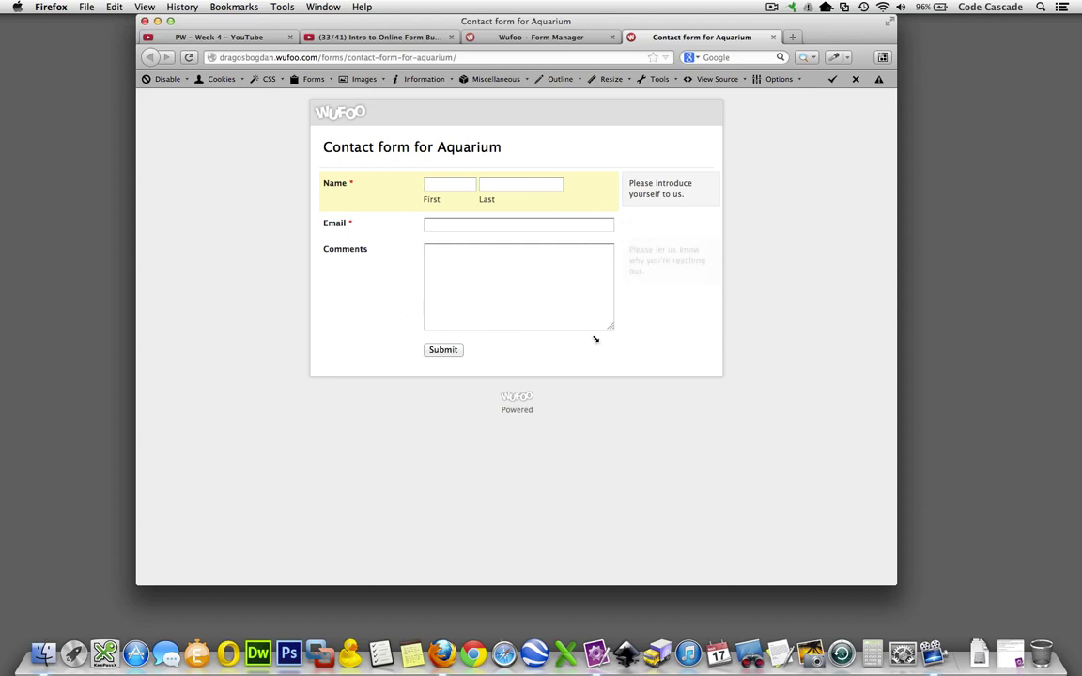
{"action": "mouse_move", "coordinate": [545, 321]}
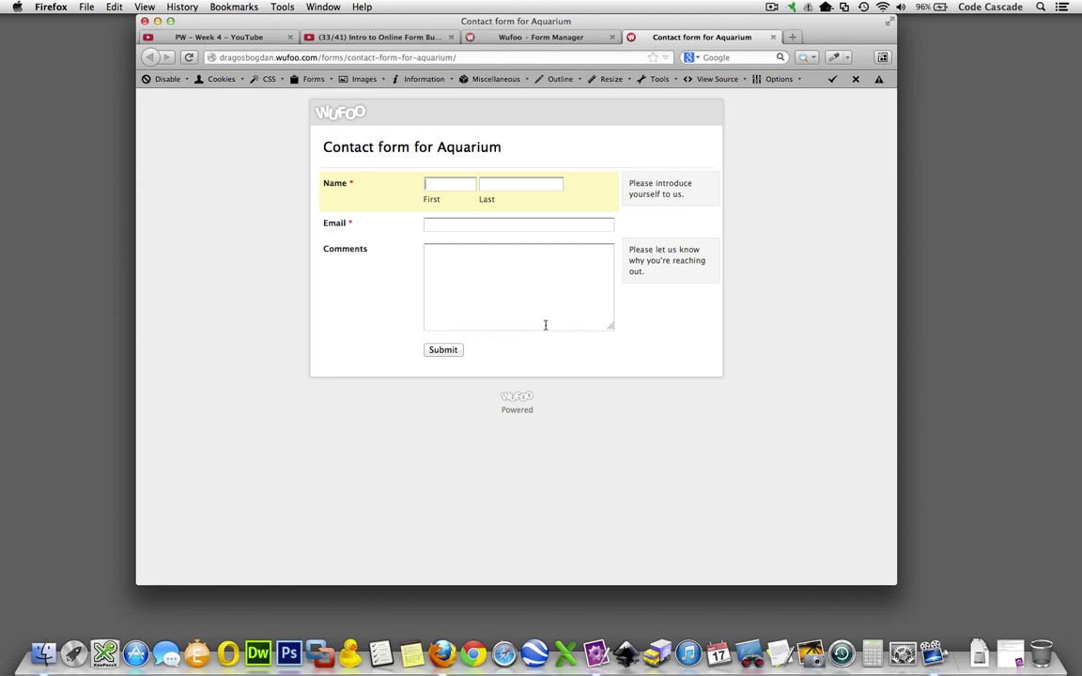
{"action": "left_click", "coordinate": [541, 40]}
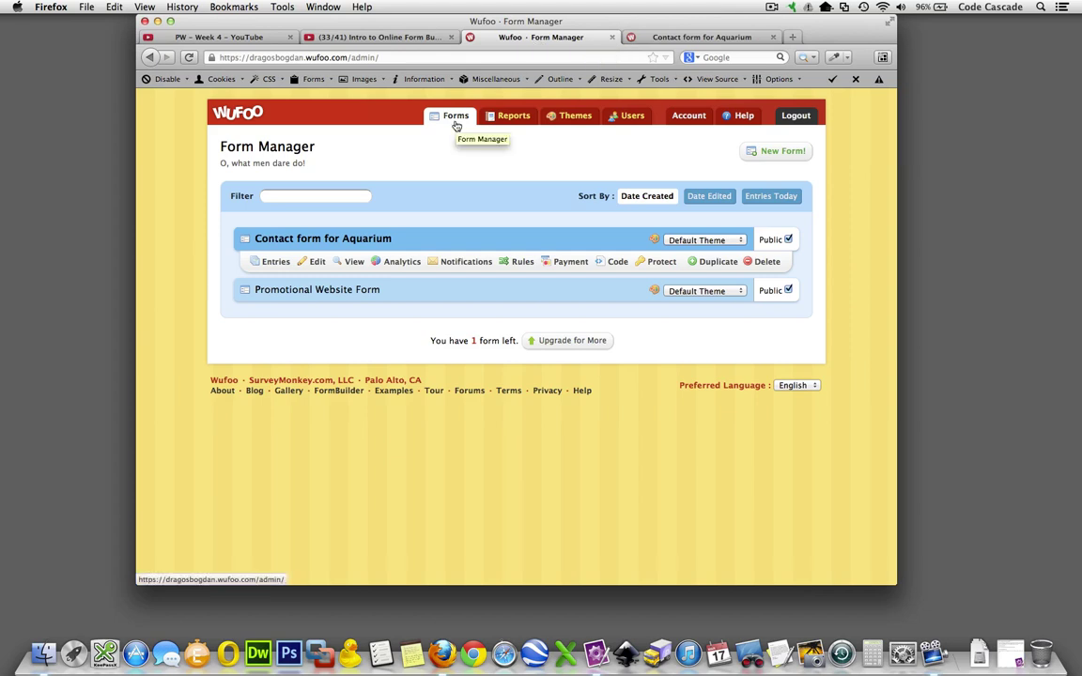
{"action": "left_click", "coordinate": [319, 263]}
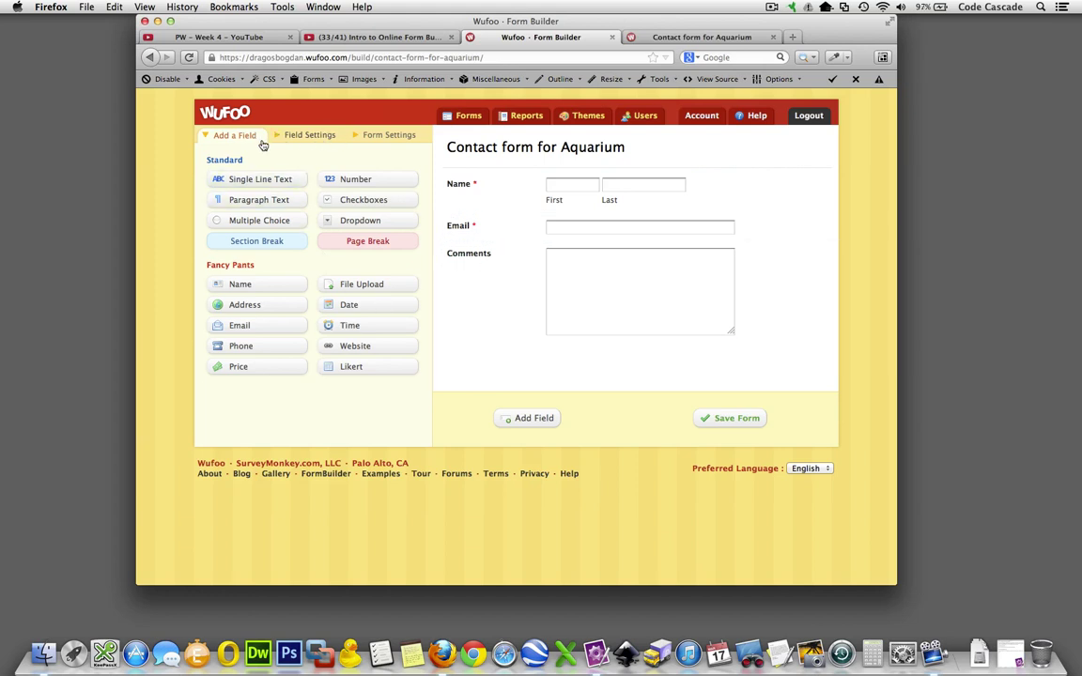
{"action": "left_click", "coordinate": [307, 138]}
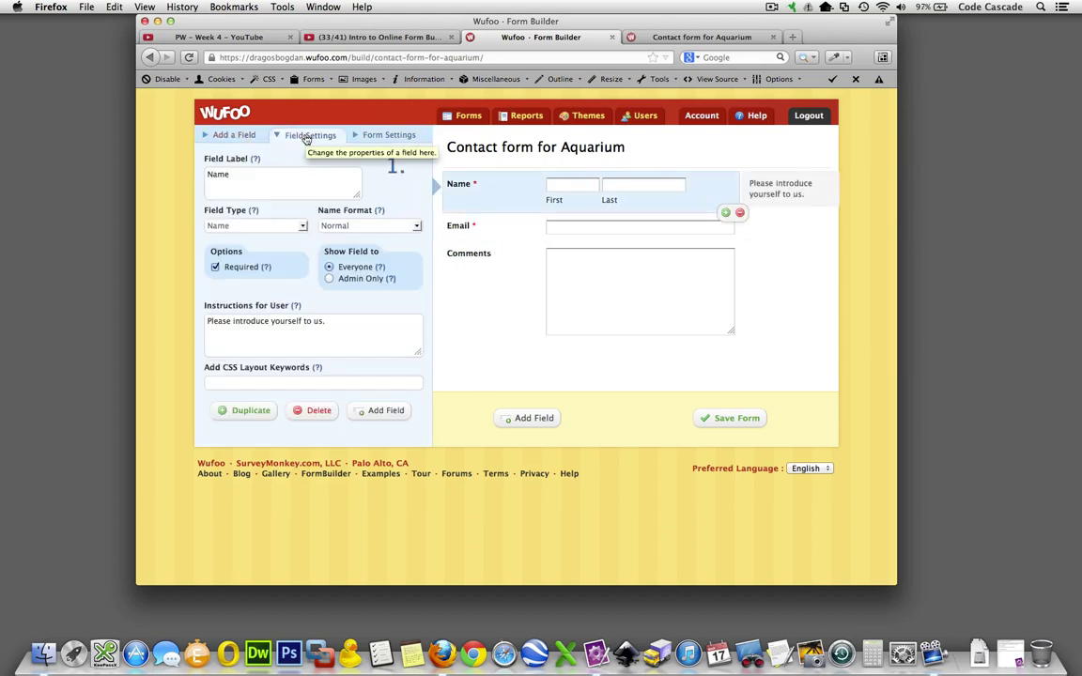
In Form Settings, set Label Placement to Top Aligned.
{"action": "left_click", "coordinate": [380, 136]}
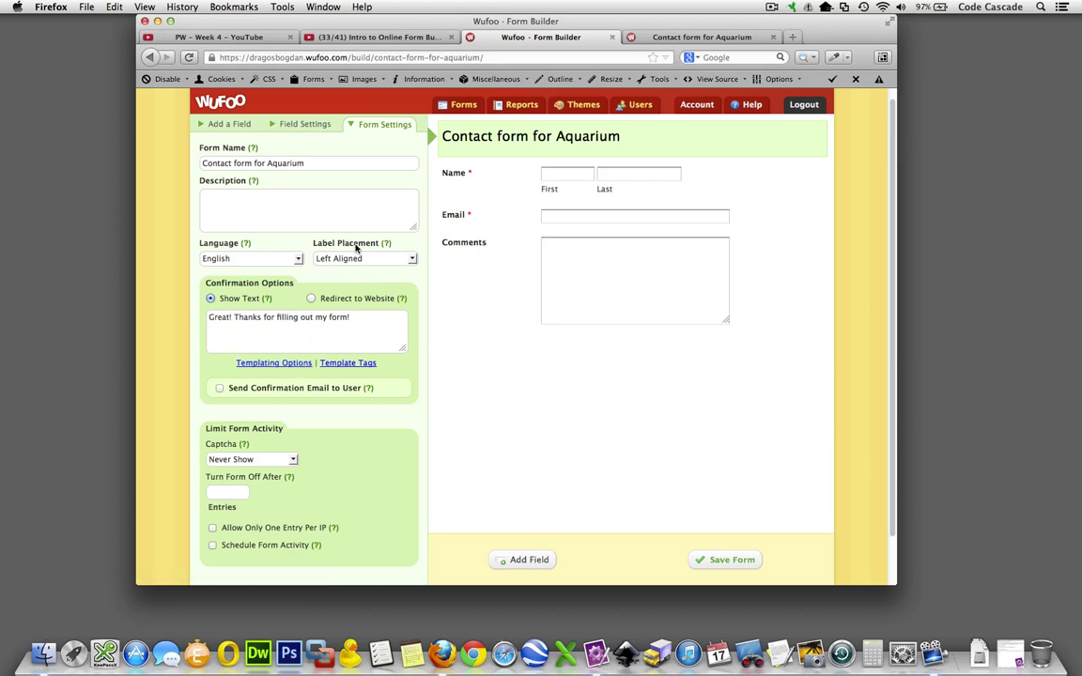
{"action": "left_click", "coordinate": [408, 258]}
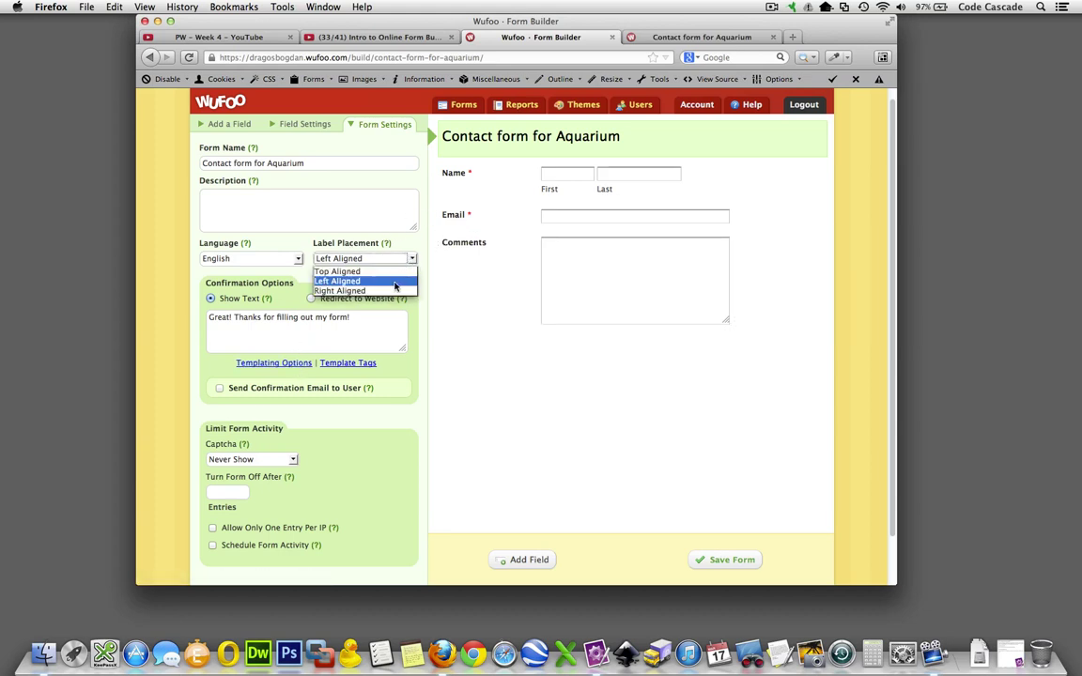
{"action": "left_click", "coordinate": [393, 271]}
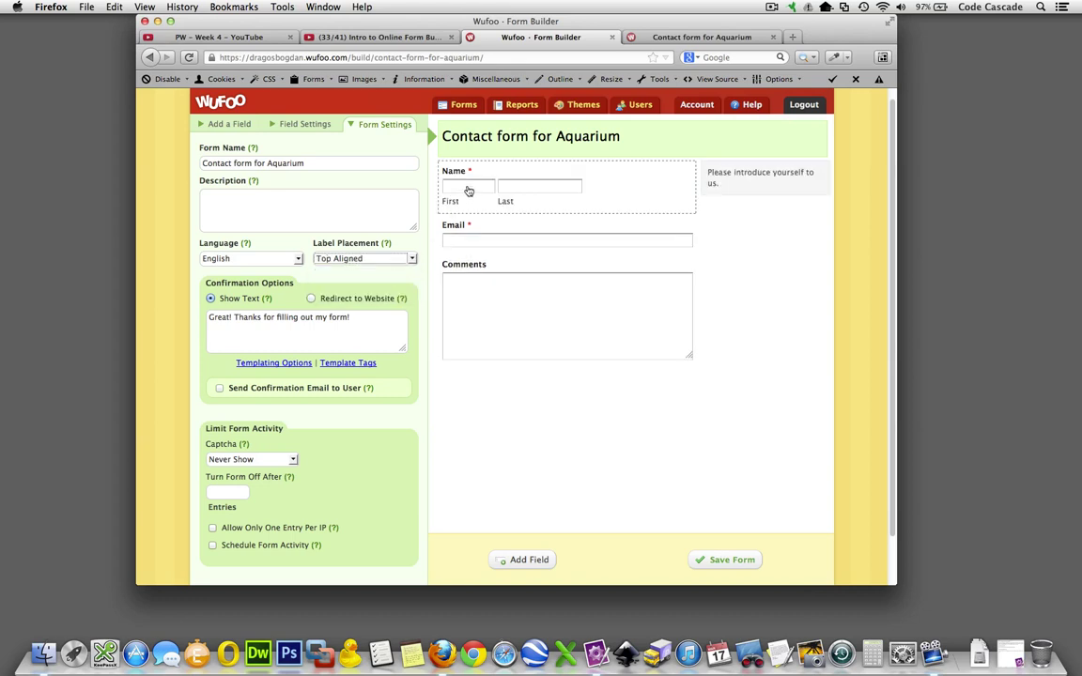
{"action": "left_click", "coordinate": [408, 259]}
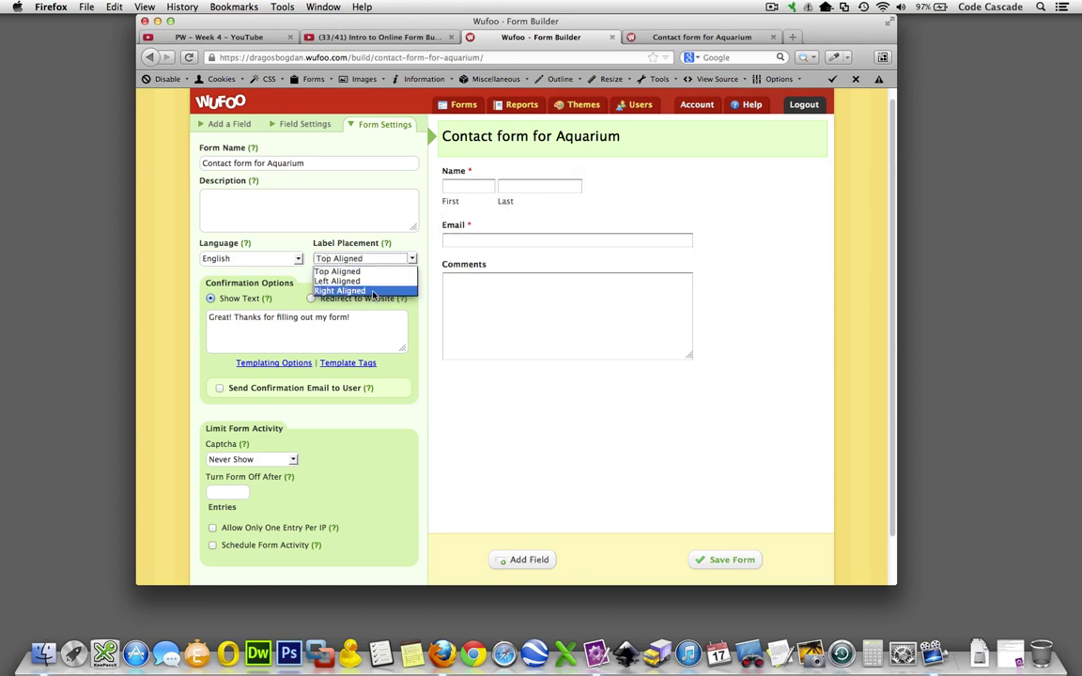
{"action": "left_click", "coordinate": [375, 291]}
{"action": "left_click", "coordinate": [394, 260]}
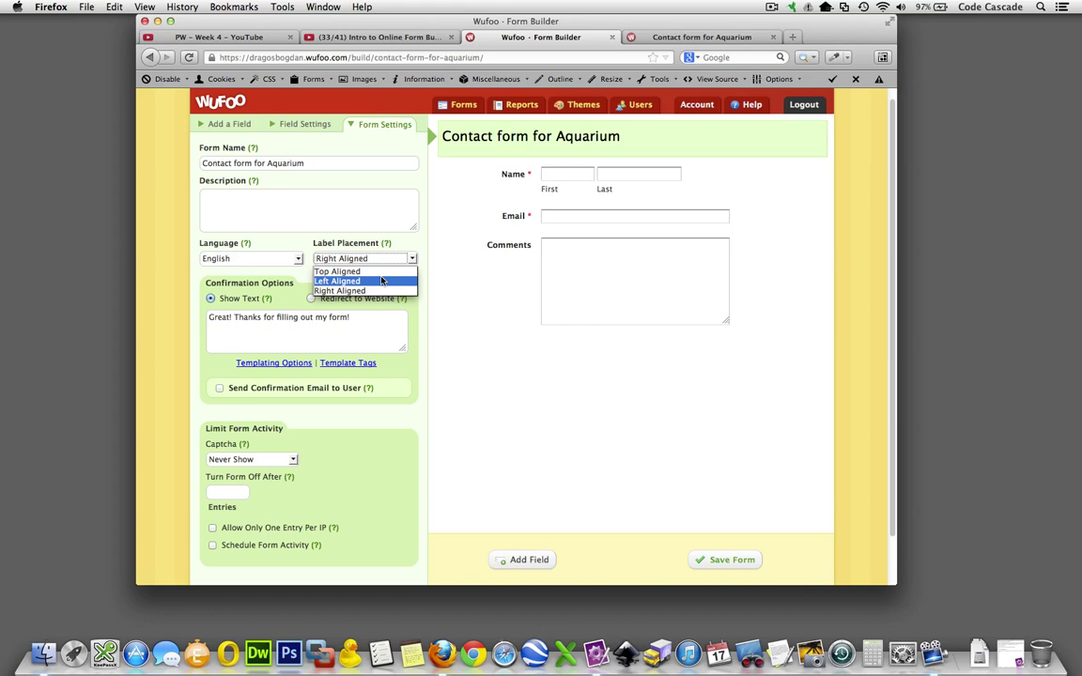
{"action": "left_click", "coordinate": [382, 273]}
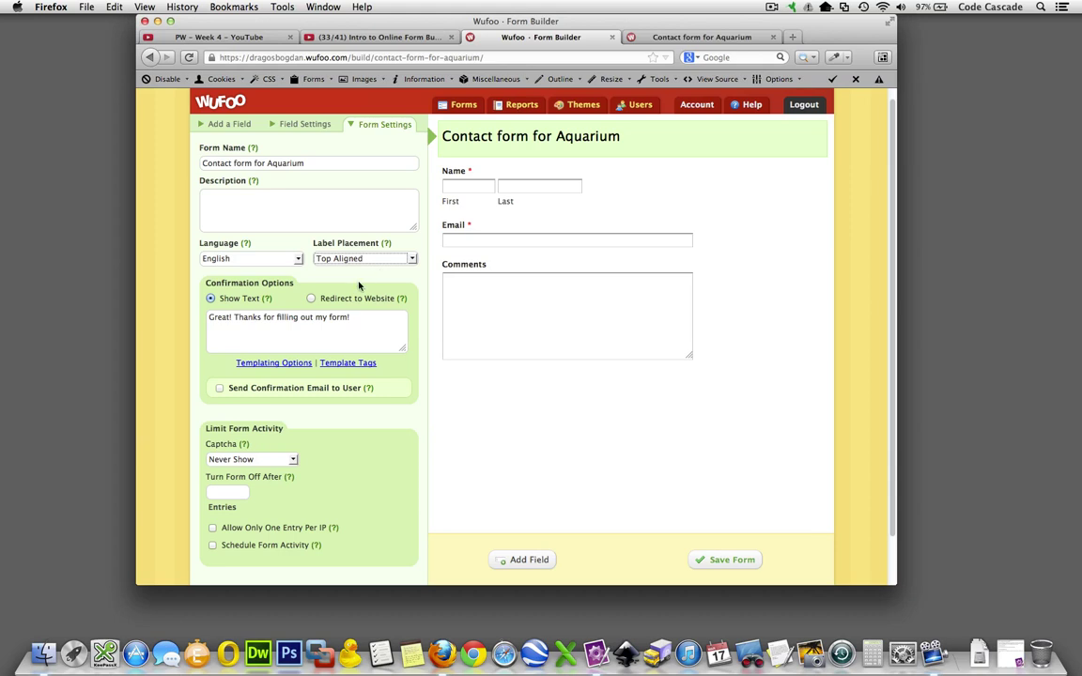
{"action": "scroll", "coordinate": [362, 281], "scroll_direction": "down", "scroll_amount": 2}
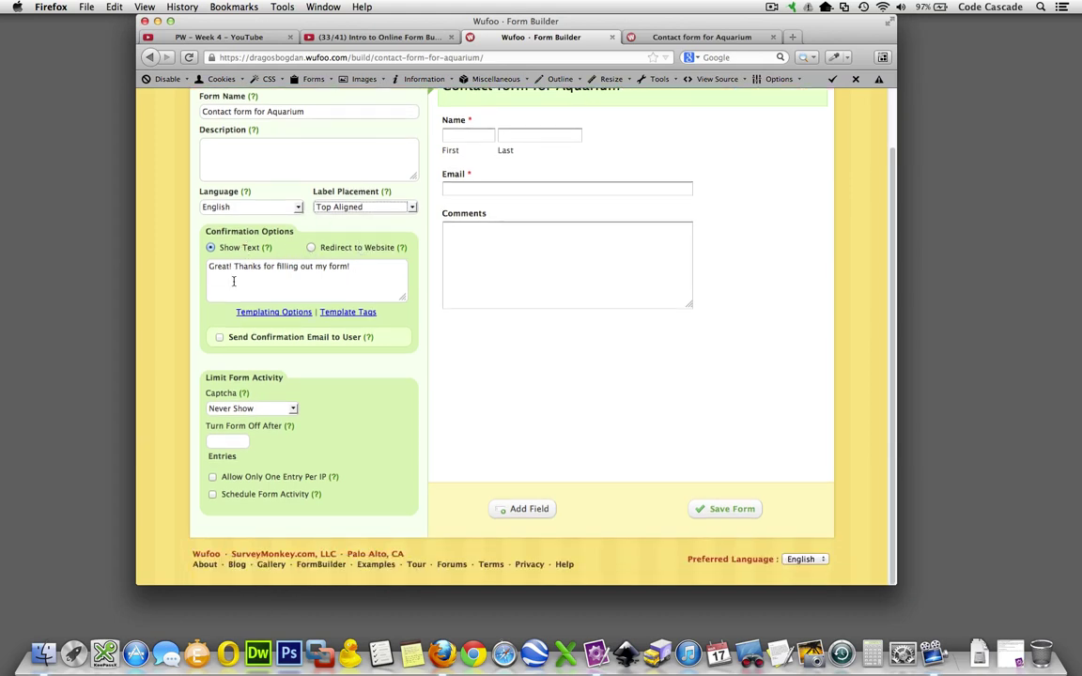
{"action": "left_click_drag", "start_coordinate": [351, 267], "coordinate": [203, 244]}
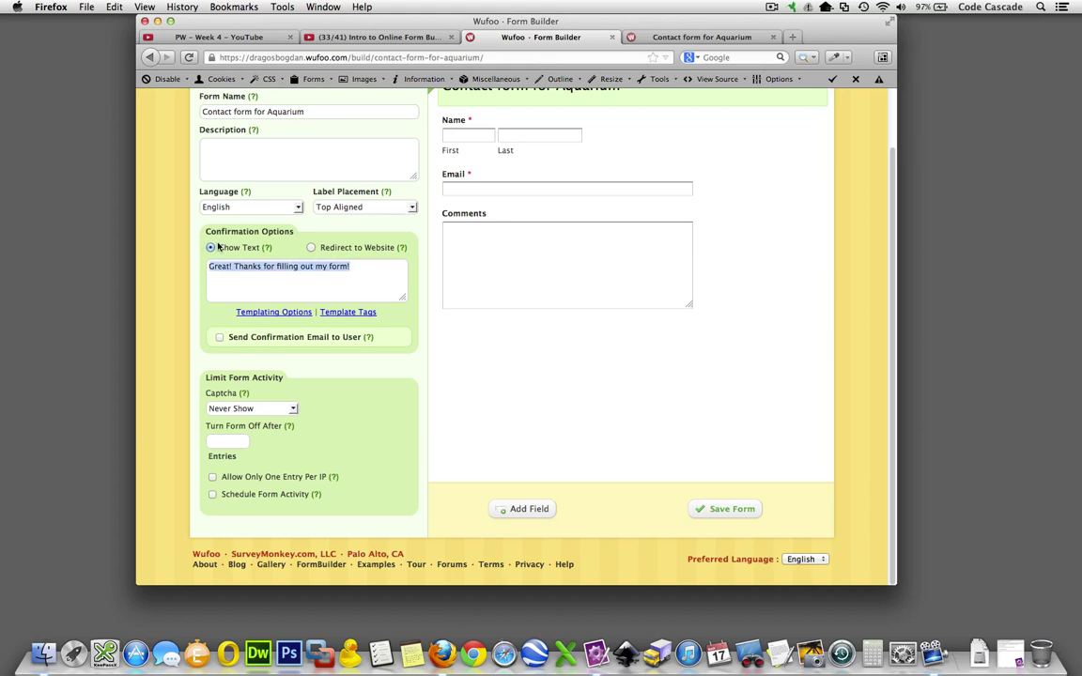
{"action": "left_click", "coordinate": [314, 250]}
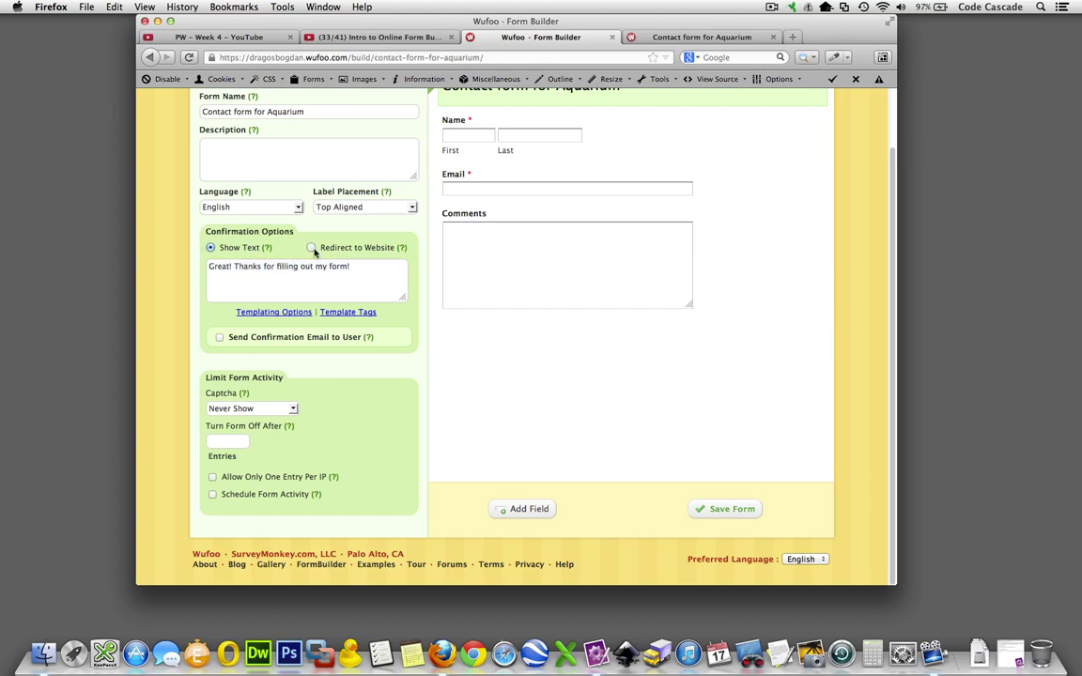
{"action": "left_click", "coordinate": [314, 248]}
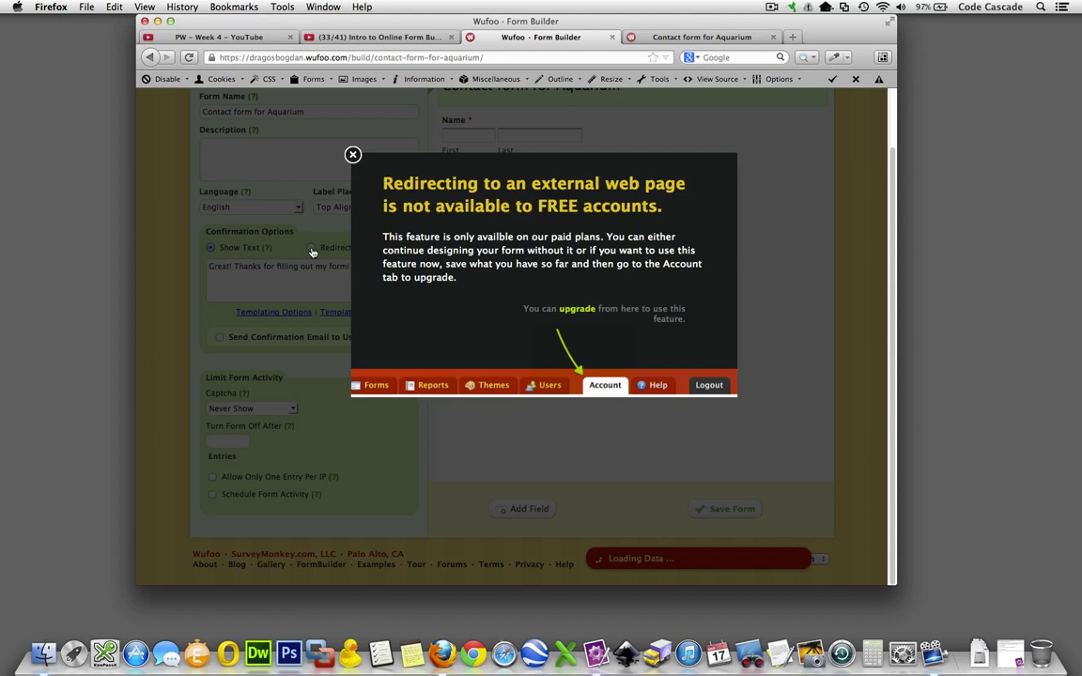
{"action": "left_click", "coordinate": [353, 153]}
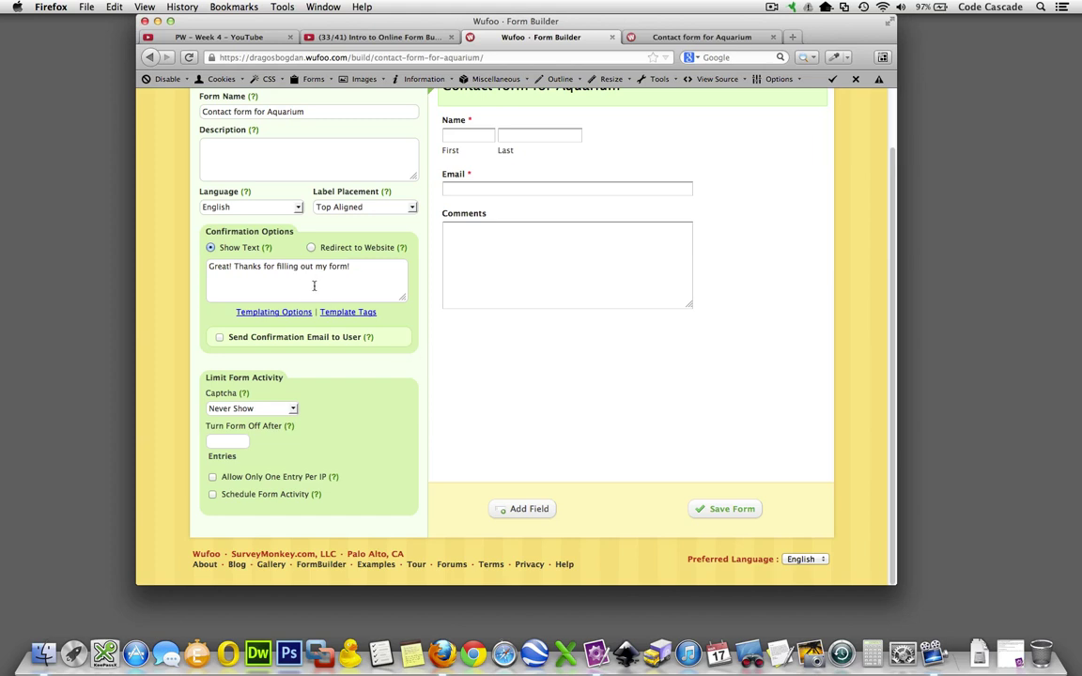
Replace the Show Text message with 'Thanks for reaching out. Someone will be in touch with you soon…'.
{"action": "triple_click", "coordinate": [348, 269]}
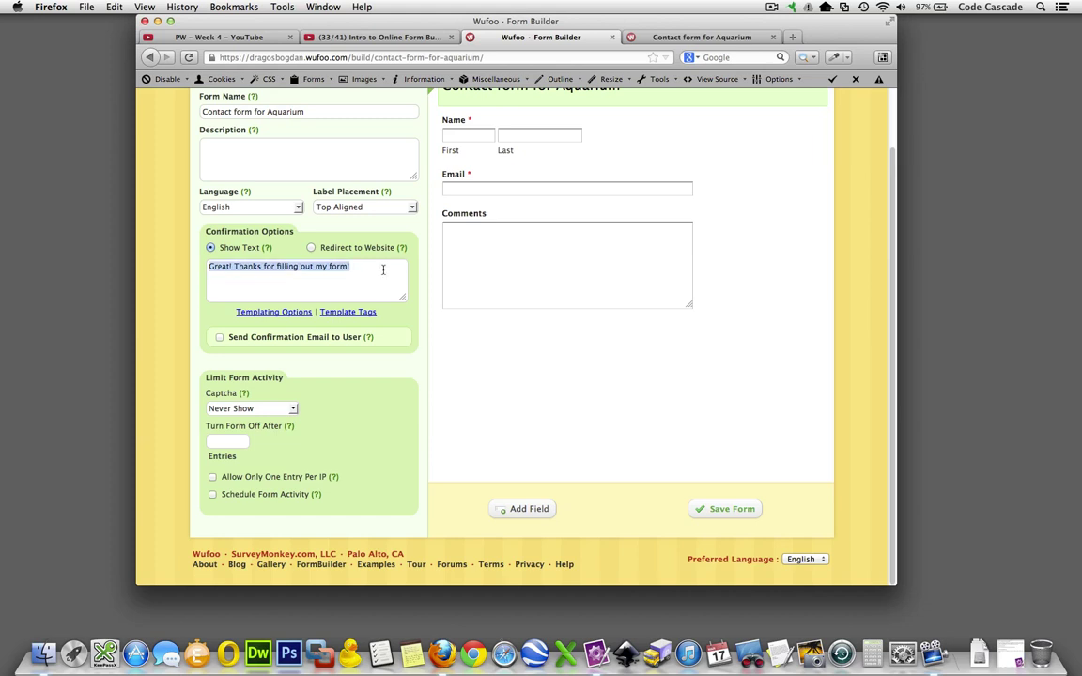
{"action": "left_click", "coordinate": [365, 264]}
{"action": "key", "text": "super+a"}
{"action": "type", "text": "Thanks for rea"}
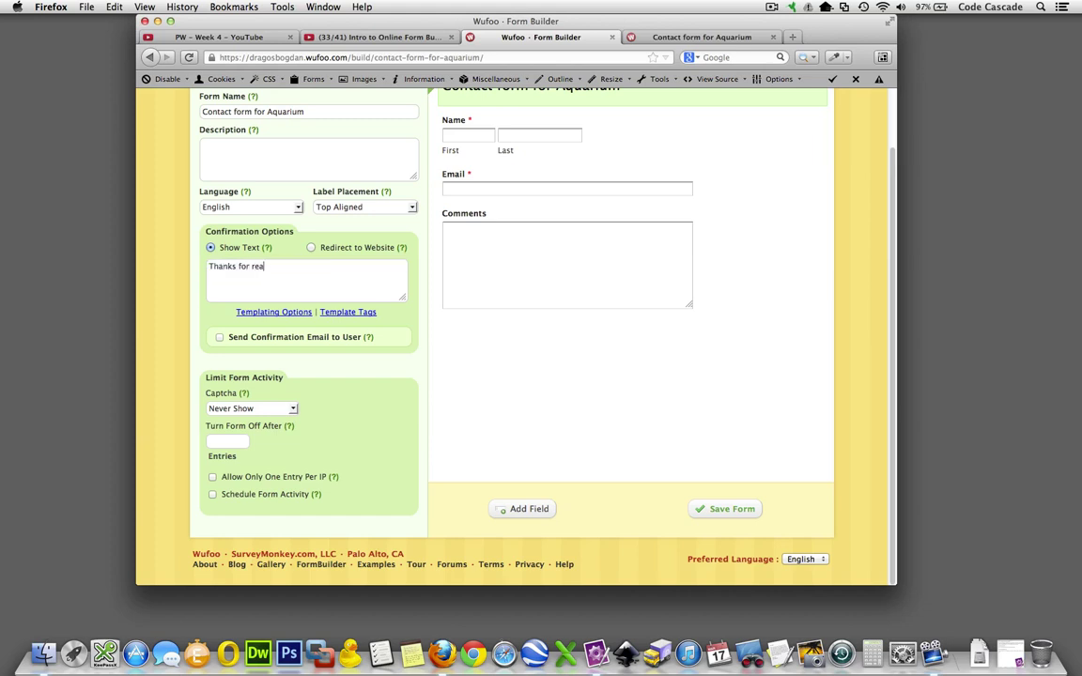
{"action": "type", "text": "ching out. Someone will be in "}
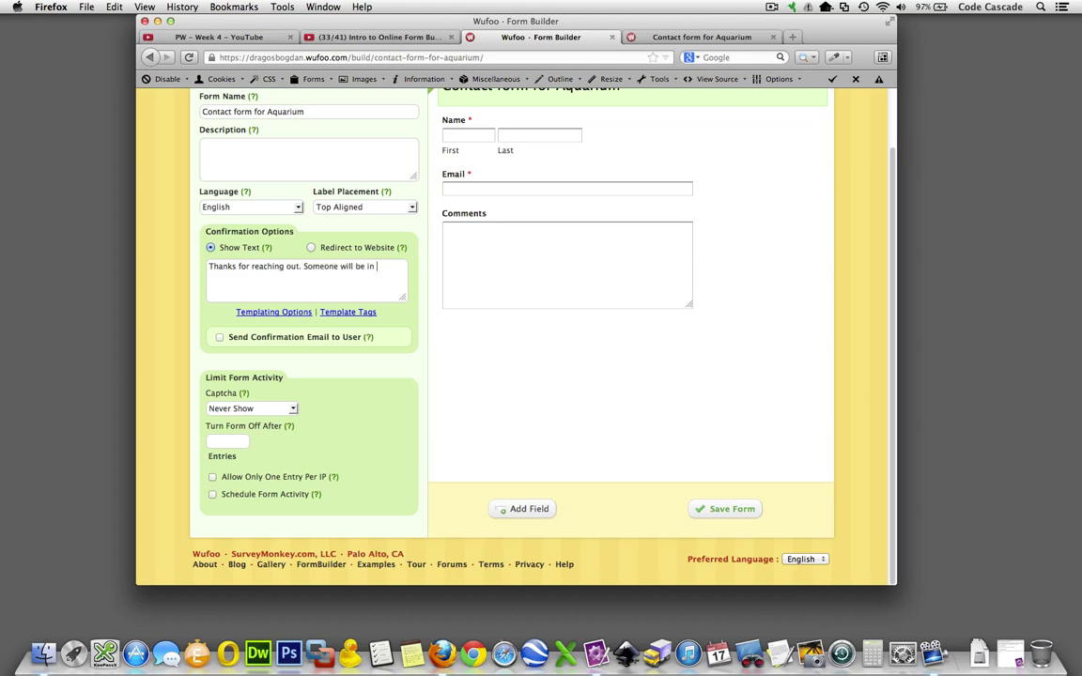
{"action": "type", "text": "touch with you soon. You should also r"}
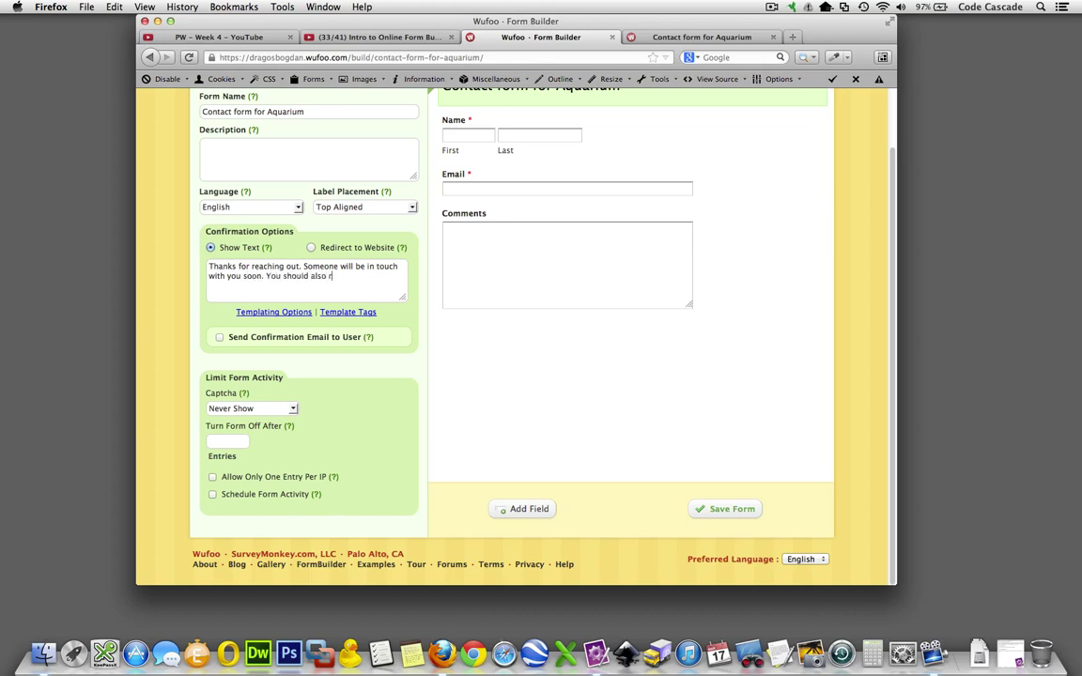
{"action": "type", "text": "eceive a confirmation"}
{"action": "type", "text": "email shortly"}
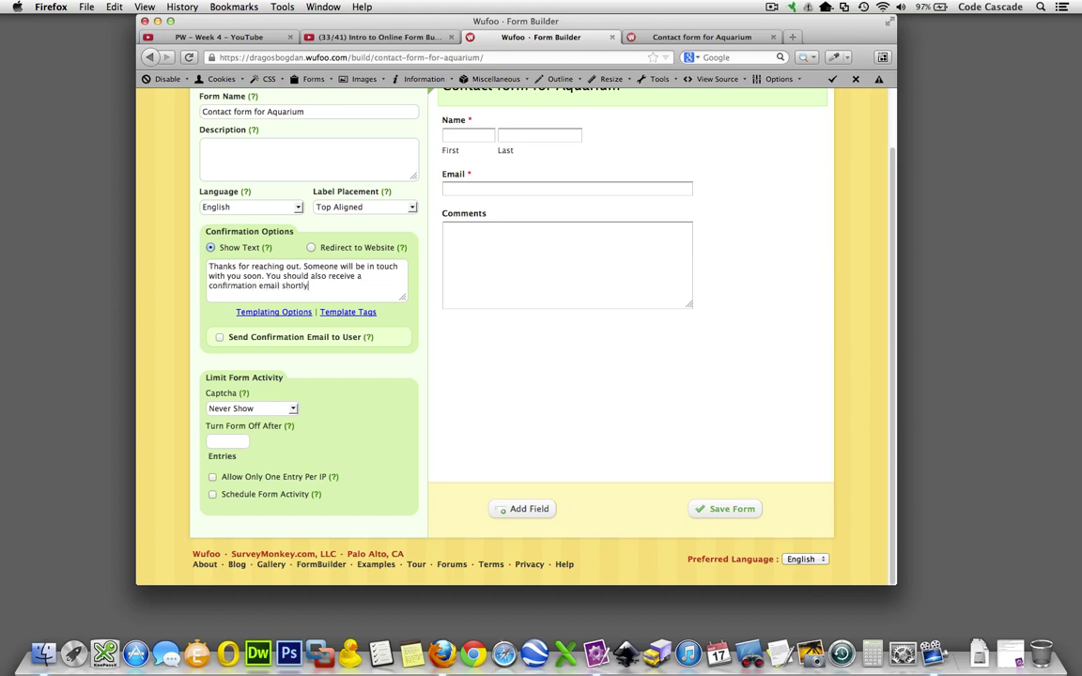
{"action": "type", "text": "."}
{"action": "left_click_drag", "start_coordinate": [311, 285], "coordinate": [267, 276]}
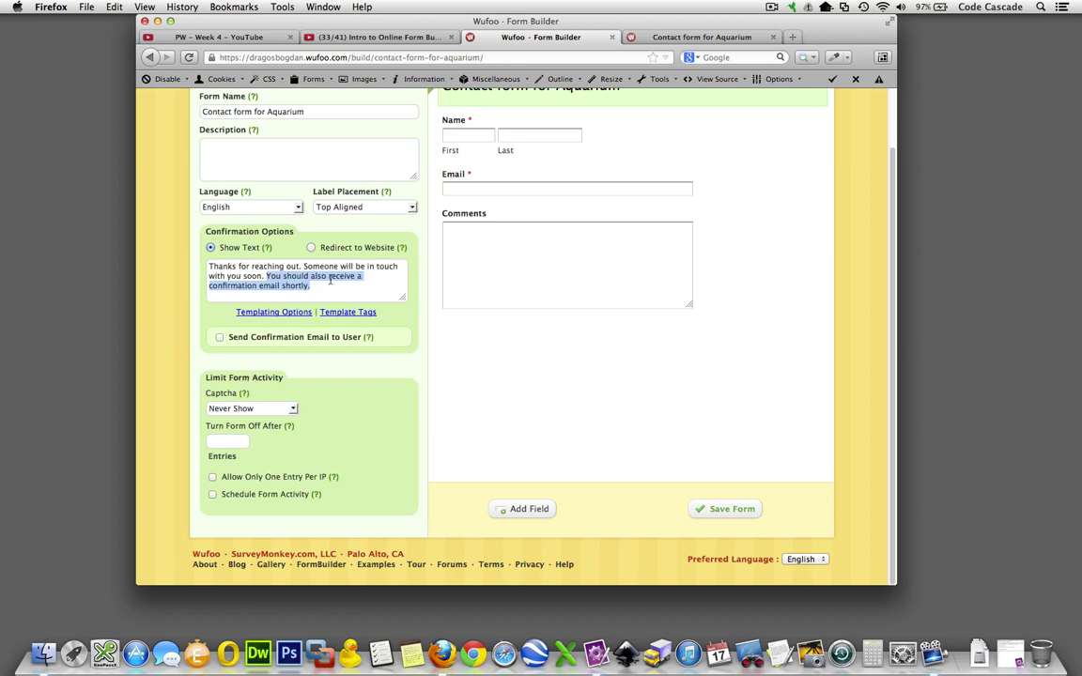
Turn on the confirmation email and send it to the form's Email field.
{"action": "left_click", "coordinate": [219, 338]}
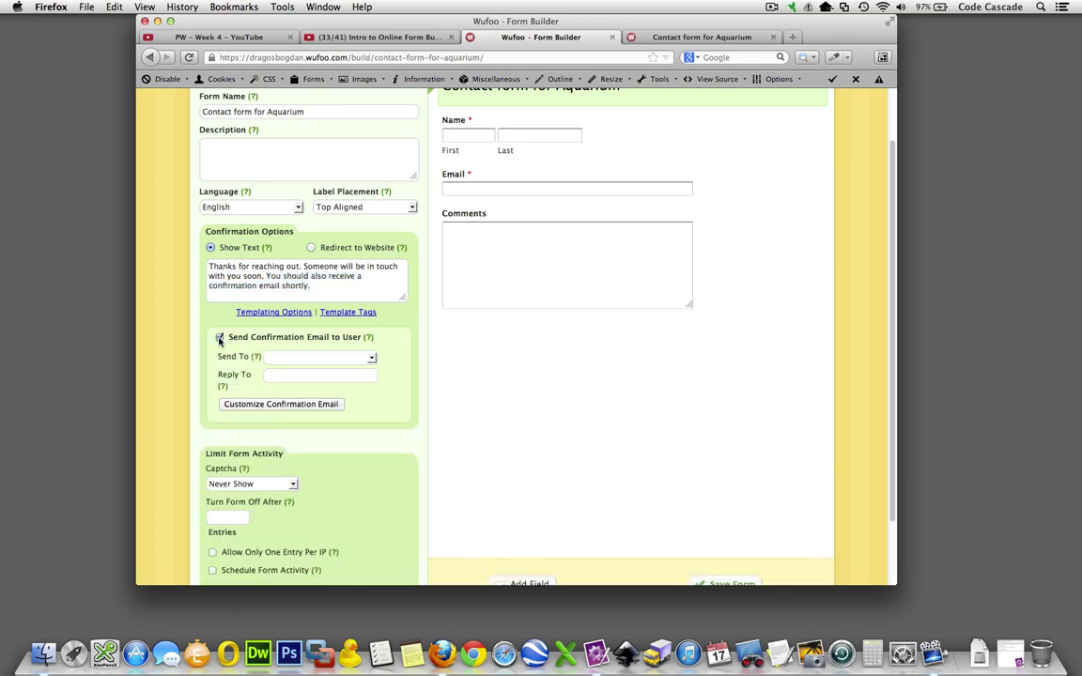
{"action": "scroll", "coordinate": [219, 340], "scroll_direction": "down", "scroll_amount": 2}
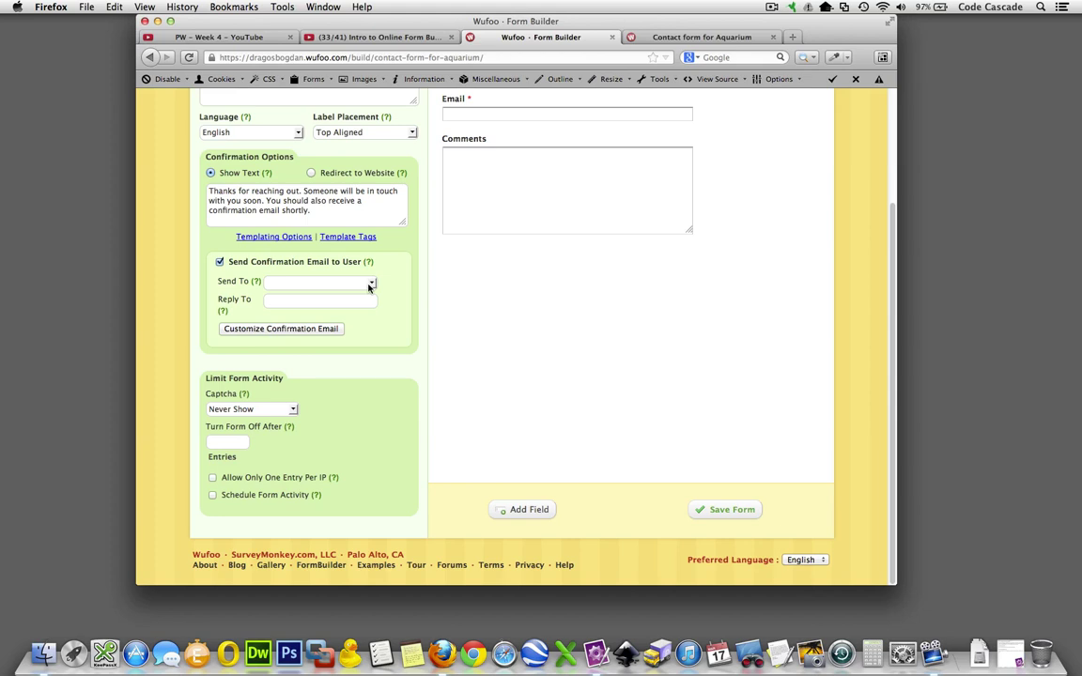
{"action": "left_click", "coordinate": [371, 284]}
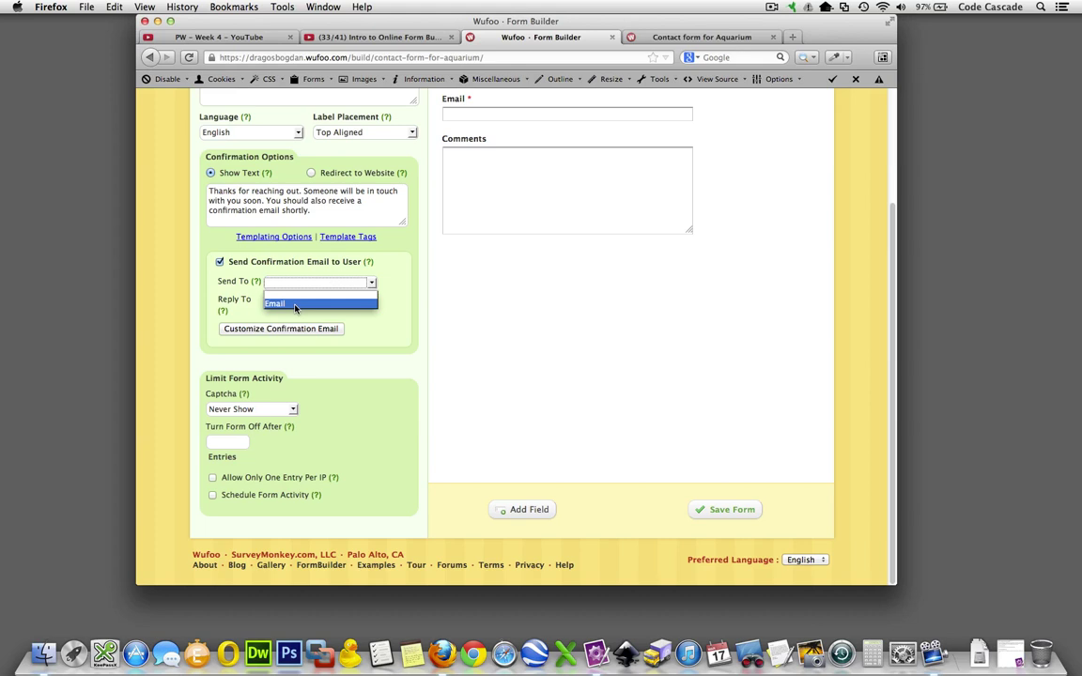
{"action": "left_click", "coordinate": [295, 305]}
Set Reply To to the form owner's email address using the autocomplete suggestion.
{"action": "left_click", "coordinate": [294, 303]}
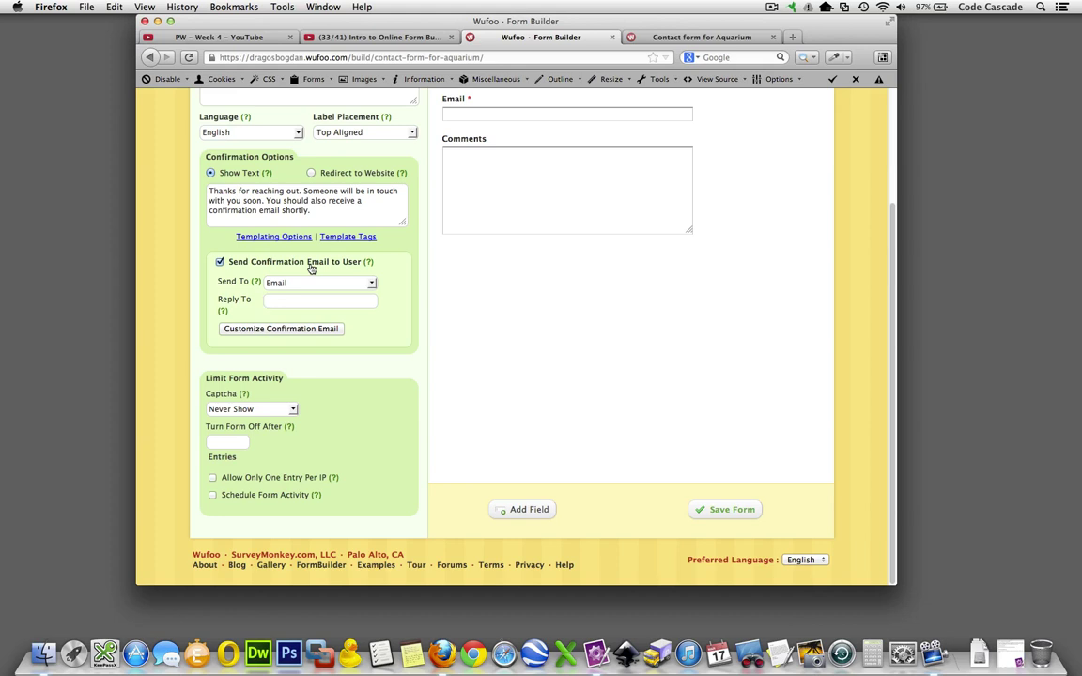
{"action": "type", "text": "dragosb"}
{"action": "key", "text": "Down"}
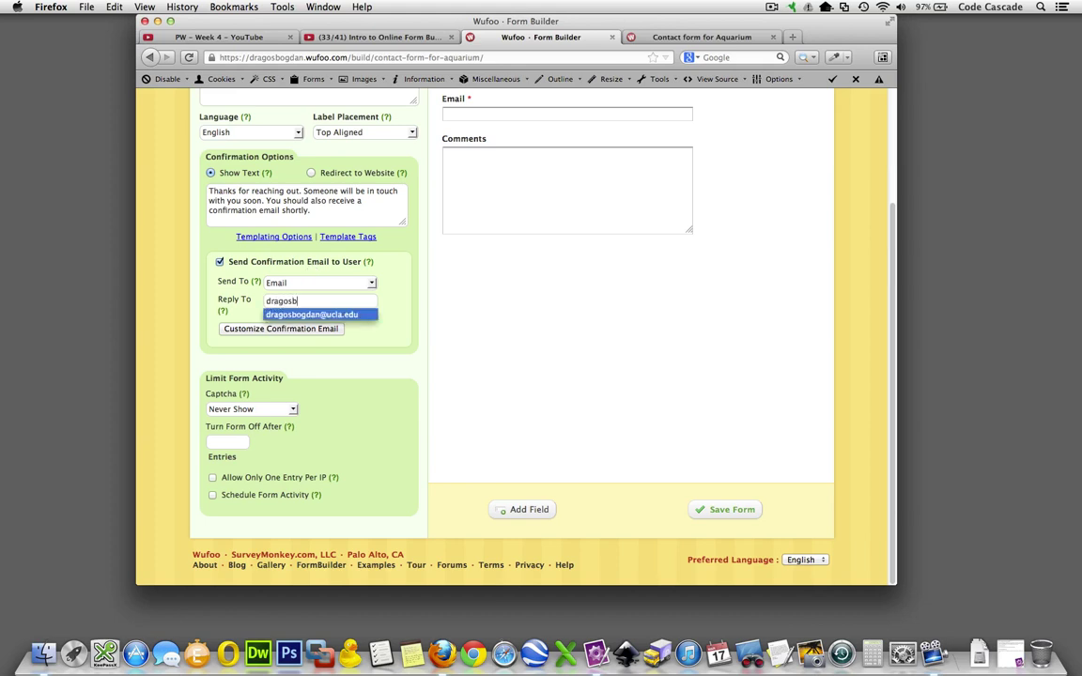
{"action": "key", "text": "Tab"}
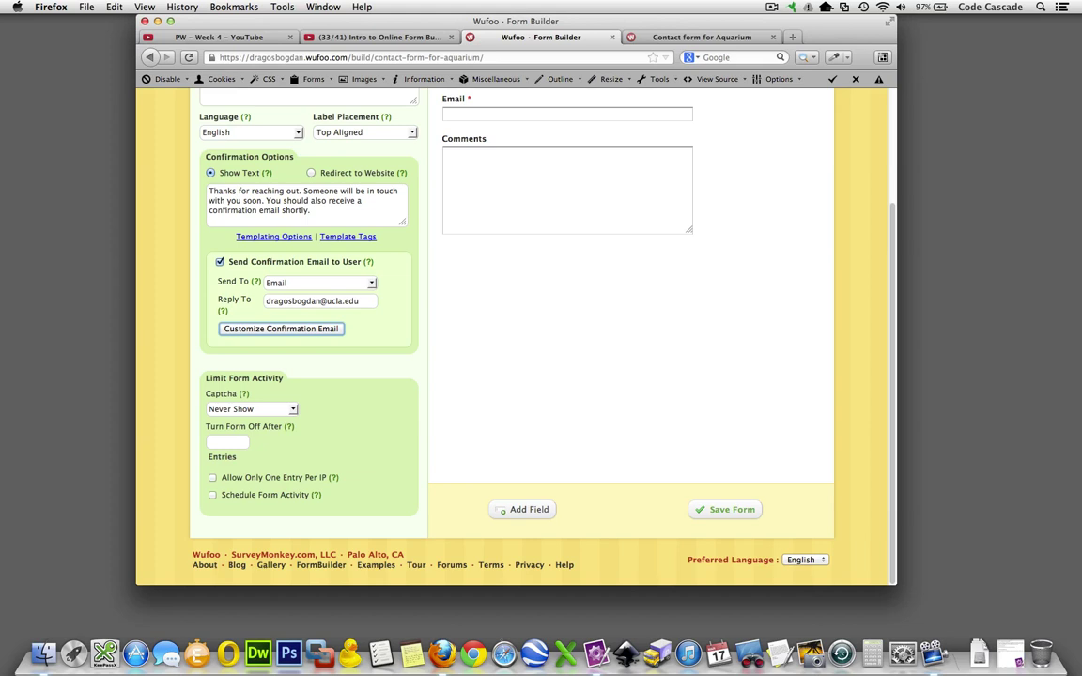
Write the confirmation email 'Thanks for reaching out. We have received your email…' signed 'Regards, The Aquarium'.
{"action": "left_click", "coordinate": [282, 331]}
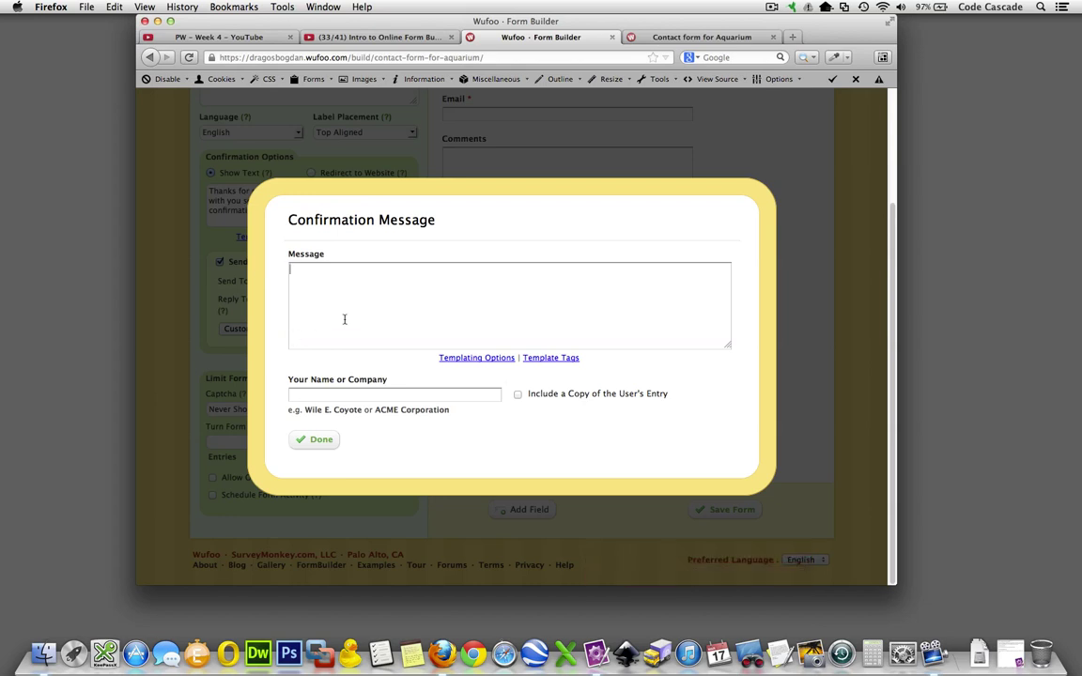
{"action": "type", "text": "Thanks for reaching out. "}
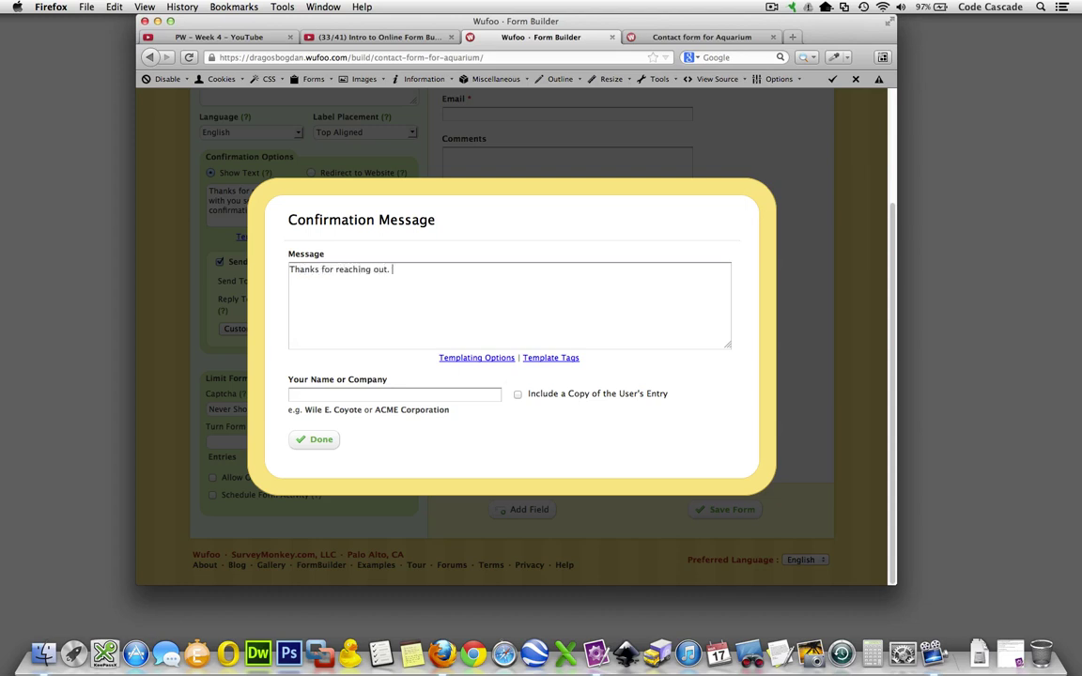
{"action": "type", "text": "We have received your email a"}
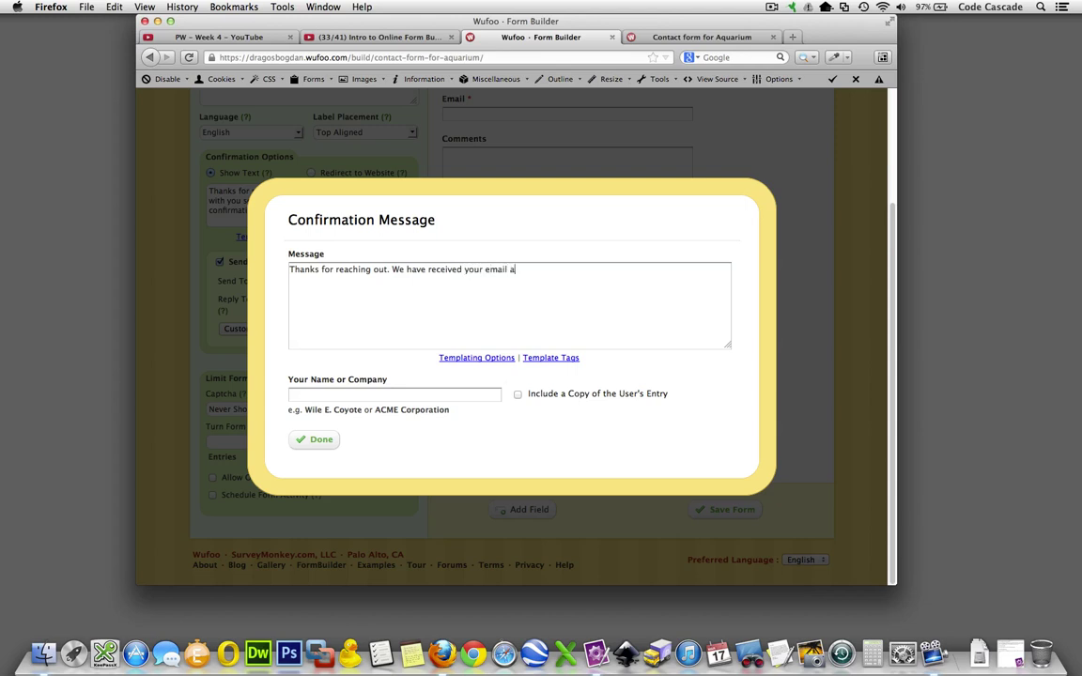
{"action": "type", "text": "nd will be in to"}
{"action": "type", "text": "uch shortly.  "}
{"action": "type", "text": "Regards,"}
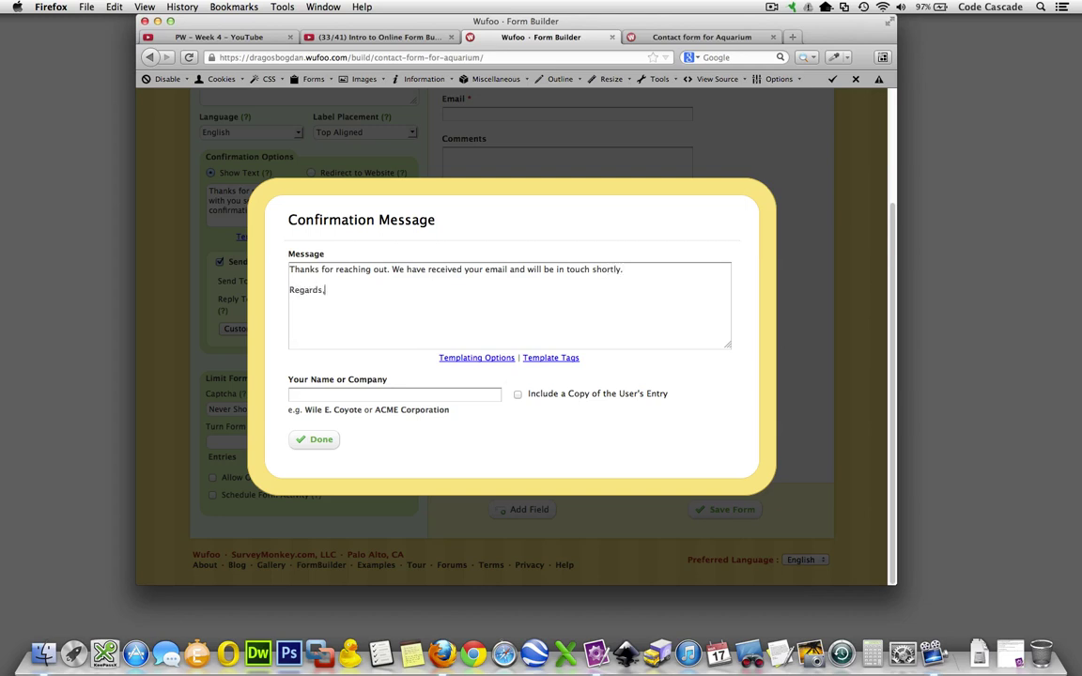
{"action": "key", "text": "Return"}
{"action": "type", "text": "The Aquarium"}
Copy 'The Aquarium' from the signature into the Your Name or Company field.
{"action": "left_click_drag", "start_coordinate": [362, 314], "coordinate": [279, 311]}
{"action": "key", "text": "super+c"}
{"action": "left_click", "coordinate": [331, 394]}
{"action": "key", "text": "super+v"}
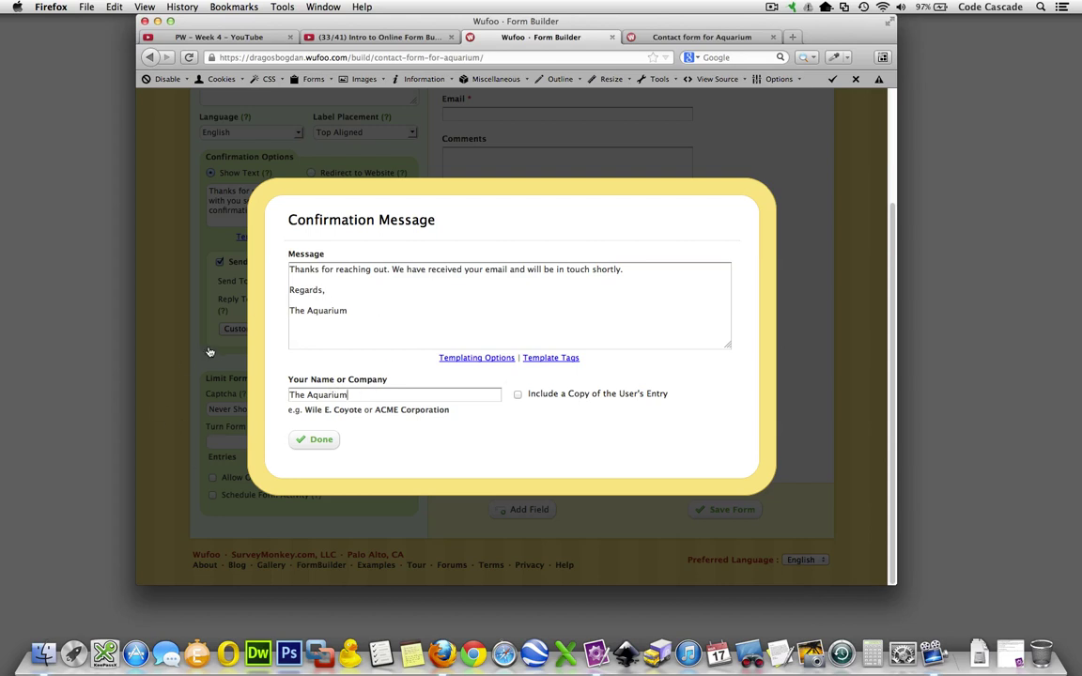
Finish the confirmation email and set Captcha under Limit Form Activity to Always Show.
{"action": "left_click", "coordinate": [315, 440]}
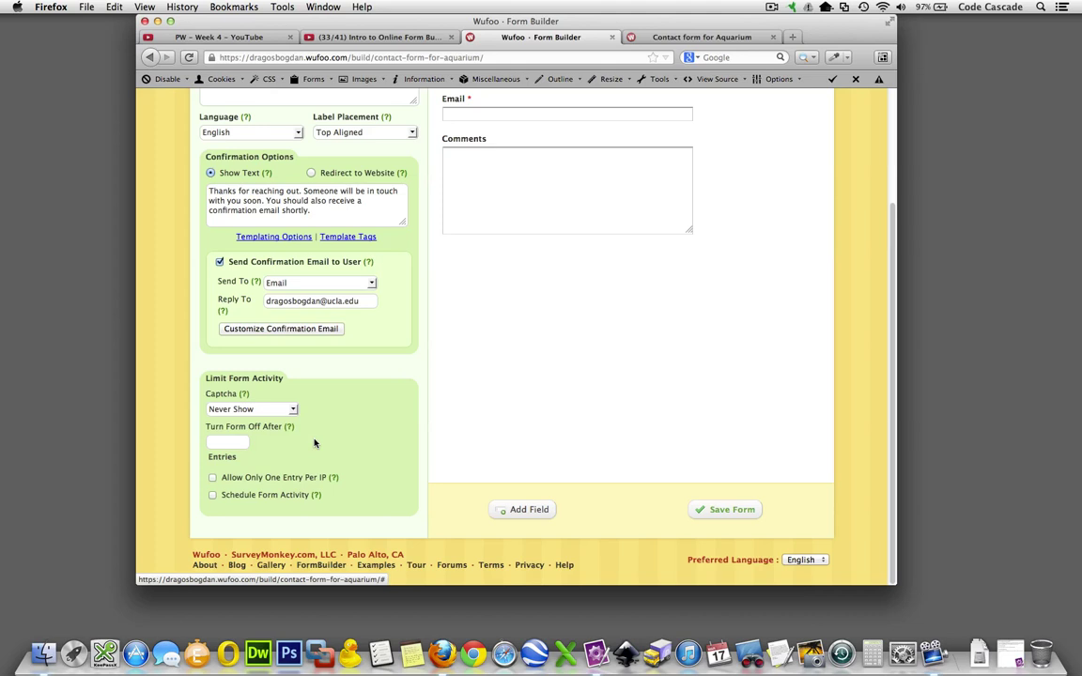
{"action": "scroll", "coordinate": [315, 432], "scroll_direction": "up", "scroll_amount": 2}
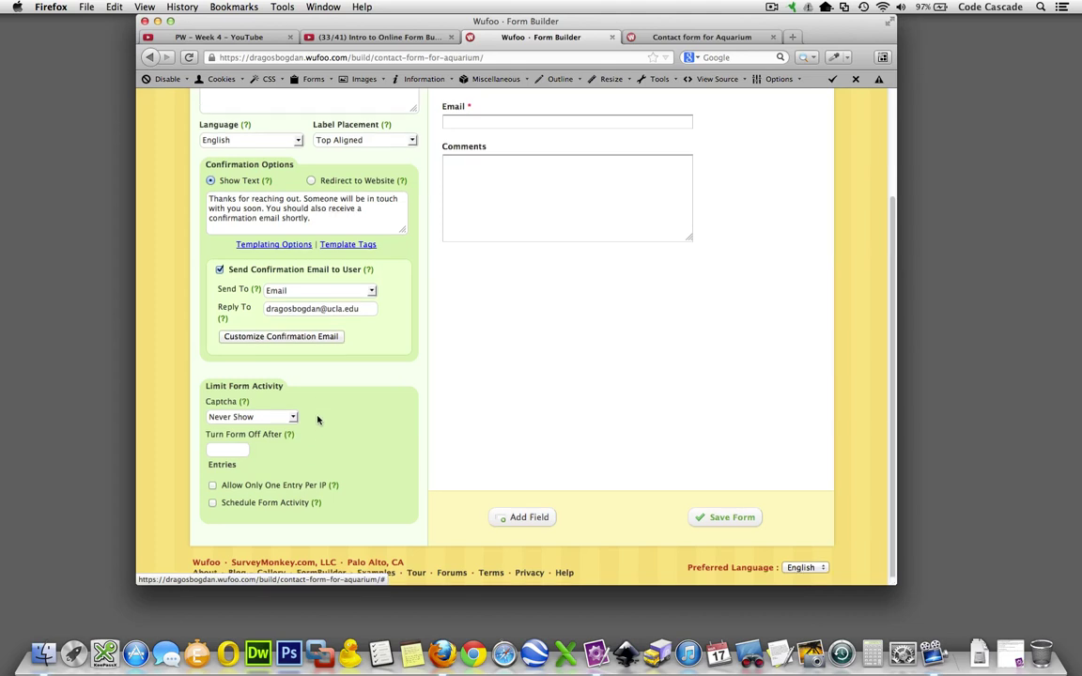
{"action": "scroll", "coordinate": [318, 420], "scroll_direction": "down", "scroll_amount": 2}
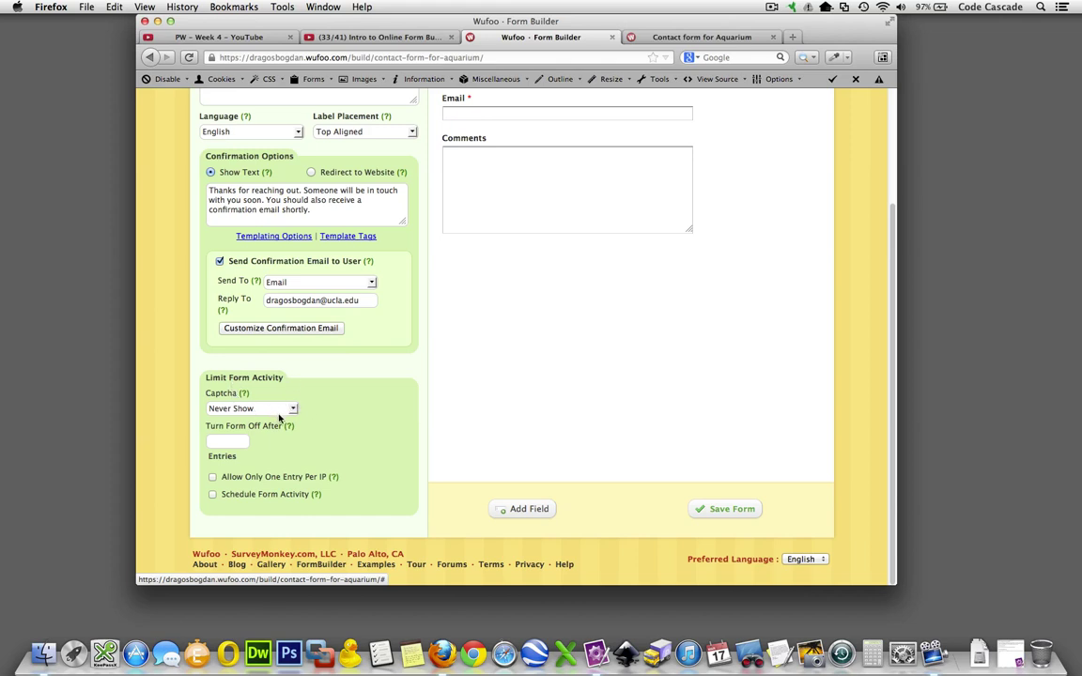
{"action": "left_click", "coordinate": [281, 410]}
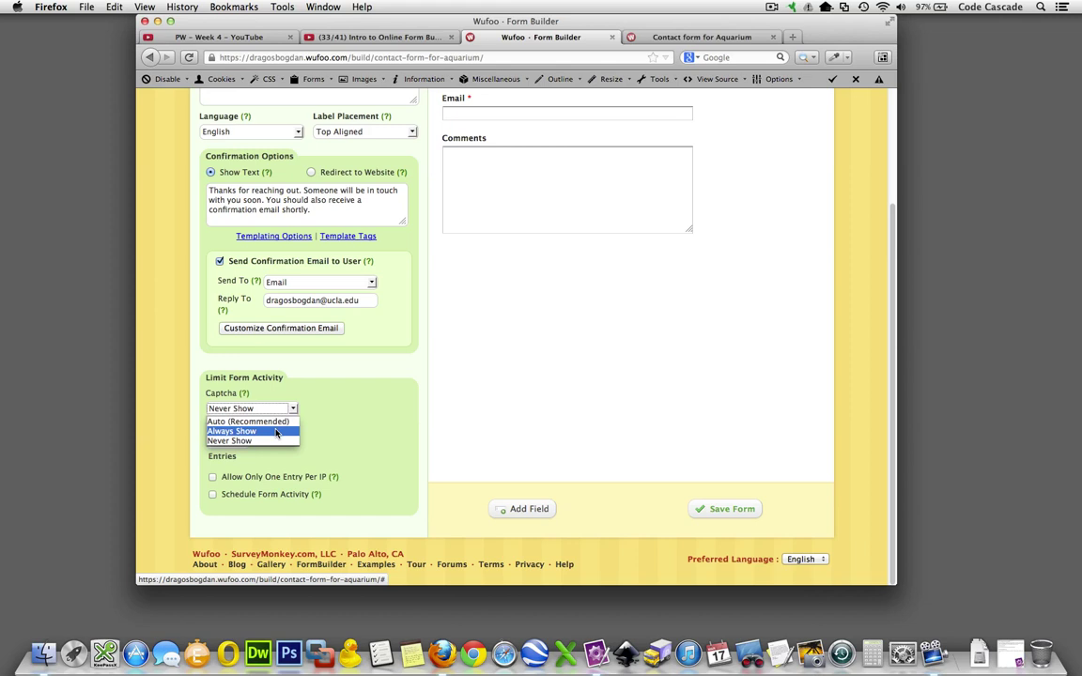
{"action": "left_click", "coordinate": [277, 431]}
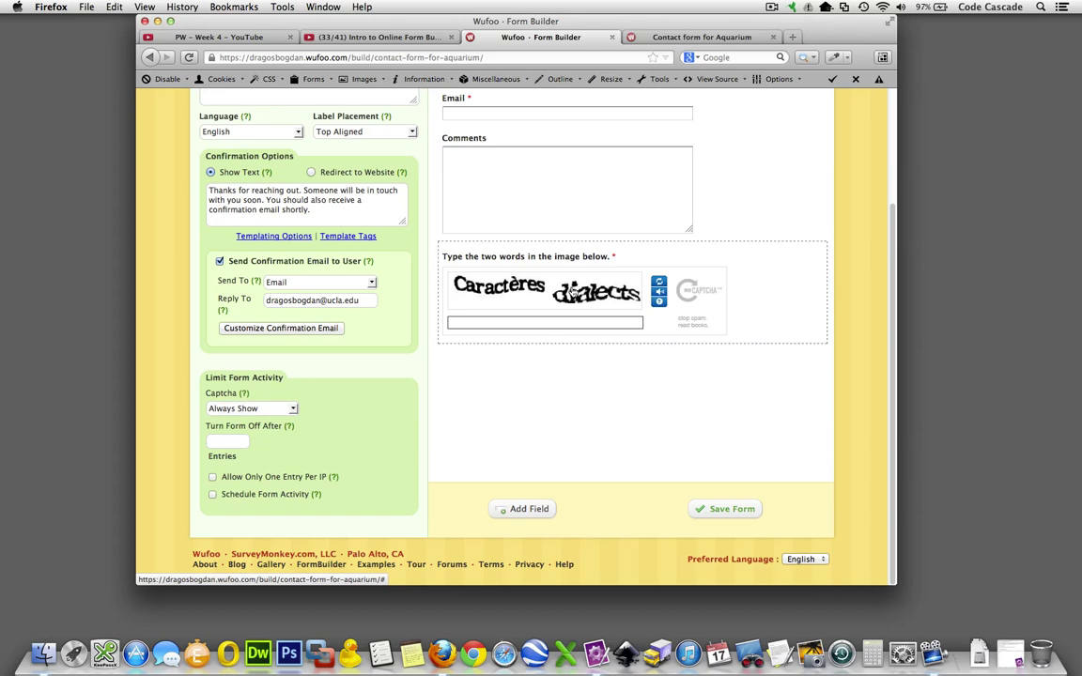
{"action": "scroll", "coordinate": [573, 292], "scroll_direction": "up", "scroll_amount": 3}
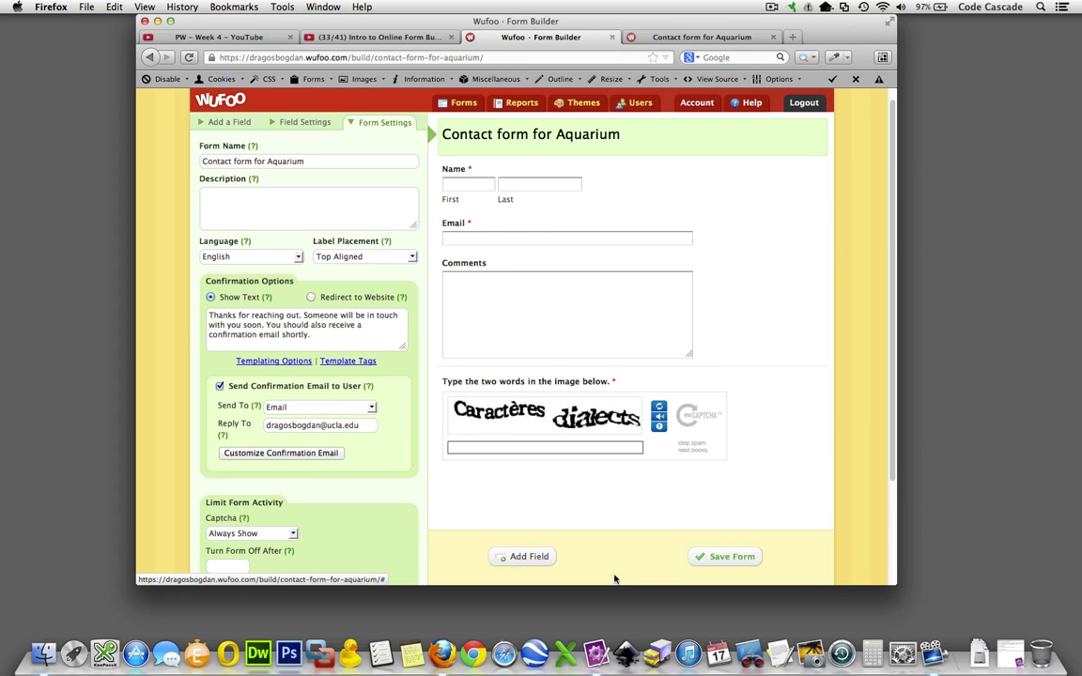
{"action": "scroll", "coordinate": [615, 578], "scroll_direction": "down", "scroll_amount": 3}
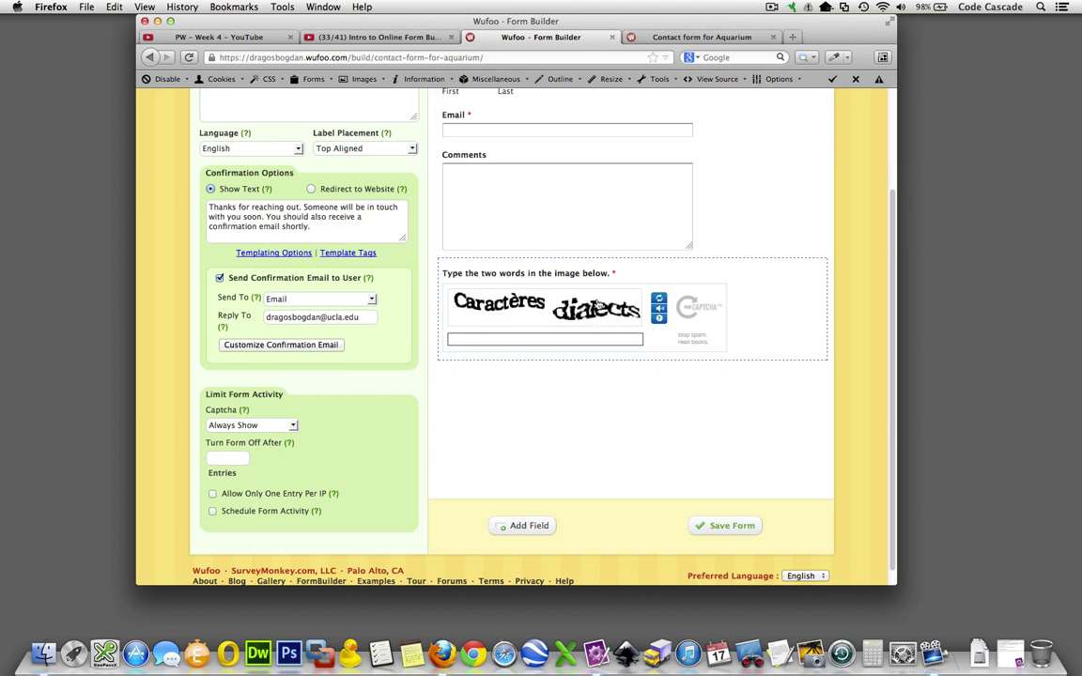
Search Google for 'recaptcha' in a new tab, then return to the Aquarium form tab.
{"action": "left_click", "coordinate": [725, 56]}
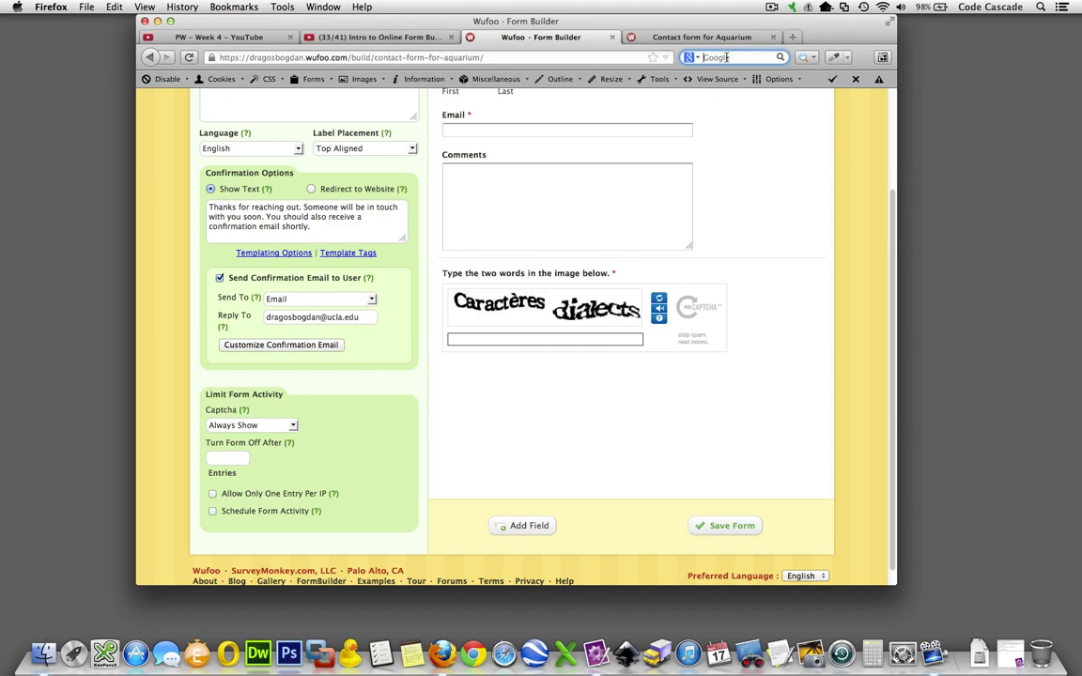
{"action": "type", "text": "recapt"}
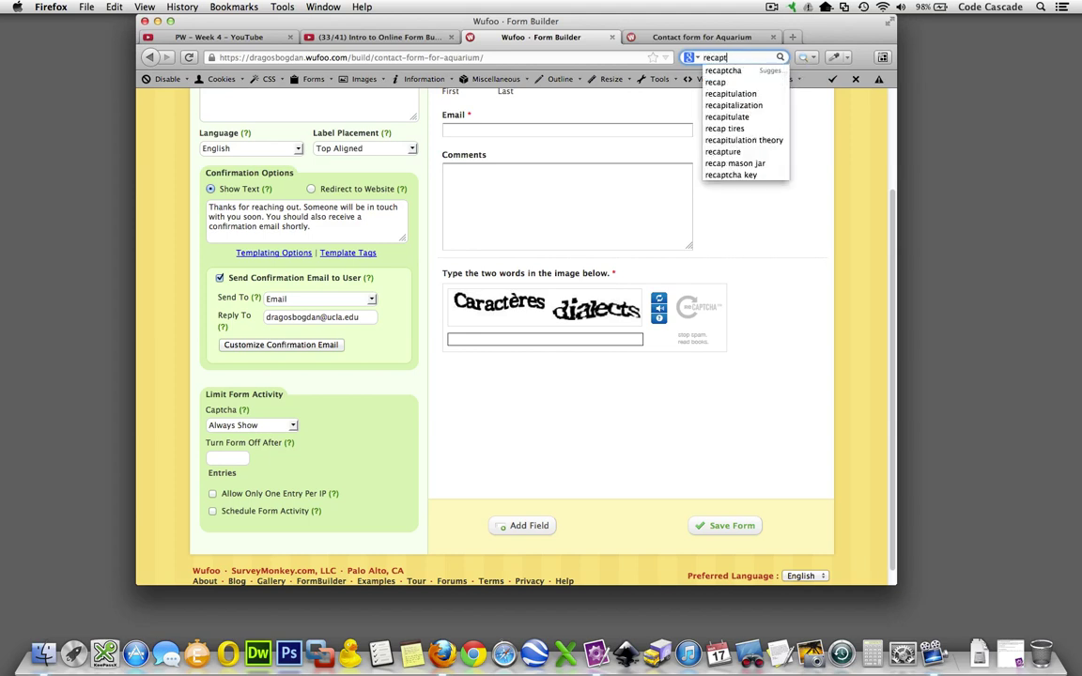
{"action": "type", "text": "cha"}
{"action": "key", "text": "alt+Return"}
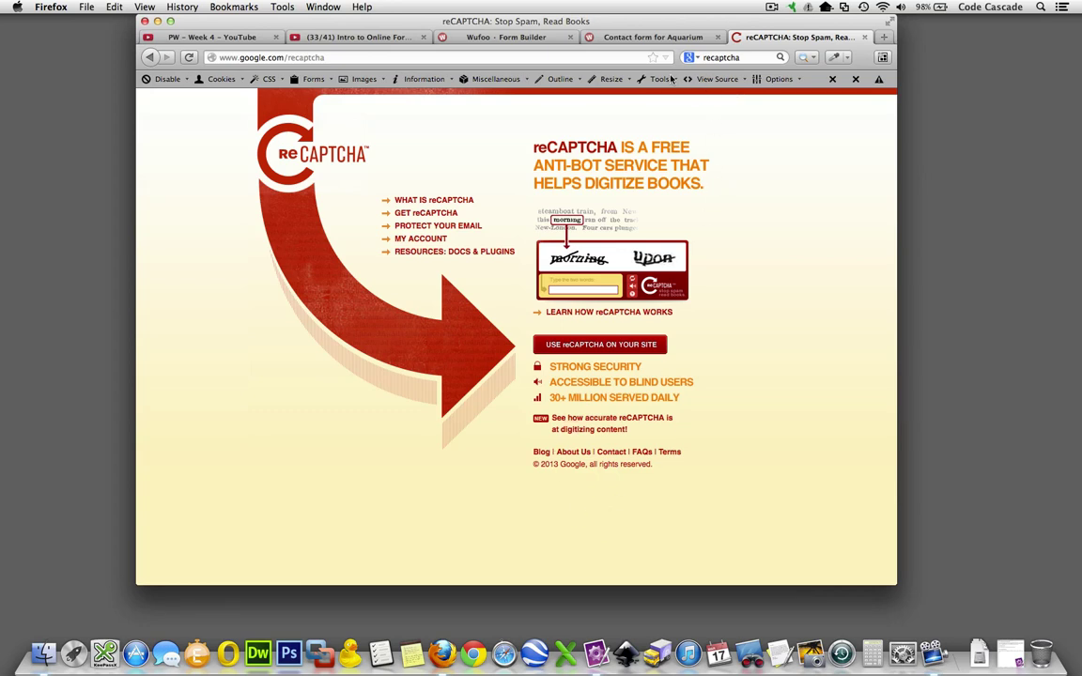
{"action": "left_click", "coordinate": [637, 37]}
Return to the Wufoo Form Builder tab and scroll to the Limit Form Activity panel.
{"action": "left_click", "coordinate": [502, 38]}
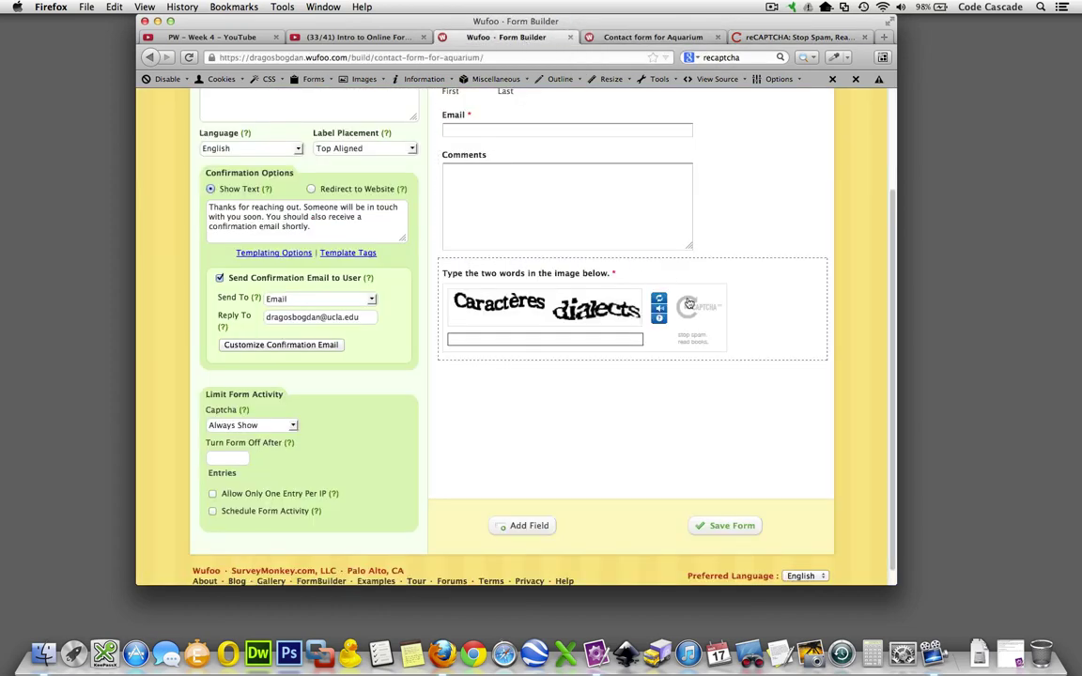
{"action": "scroll", "coordinate": [647, 394], "scroll_direction": "down", "scroll_amount": 1}
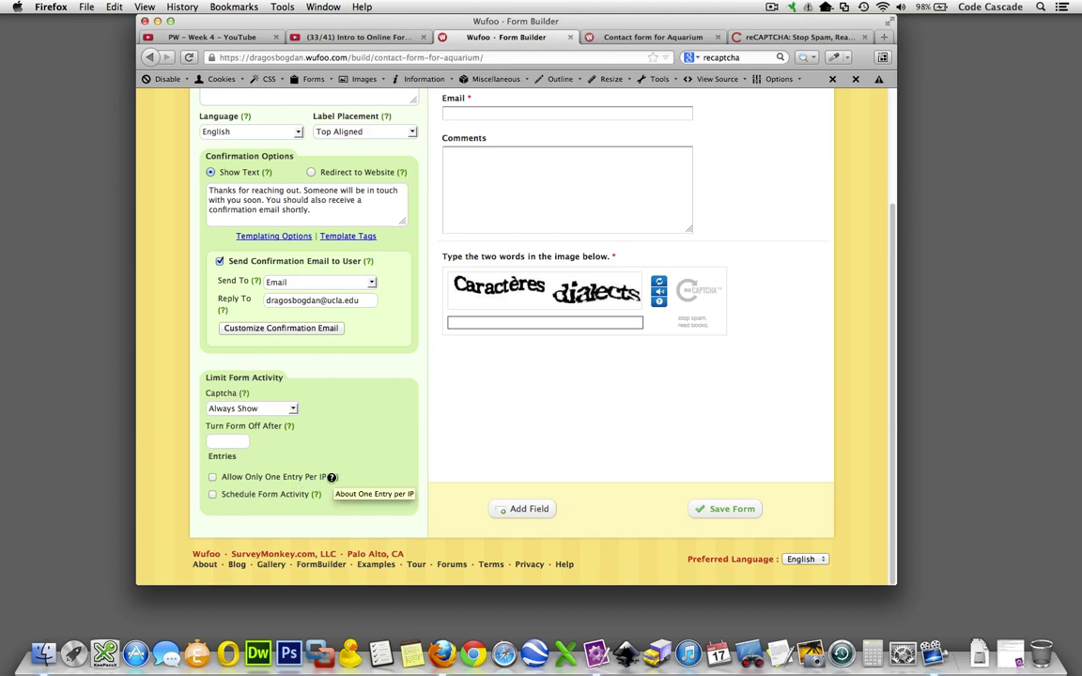
Leave Schedule Form Activity unchecked and save the Aquarium contact form.
{"action": "left_click", "coordinate": [213, 495]}
{"action": "scroll", "coordinate": [213, 498], "scroll_direction": "down", "scroll_amount": 3}
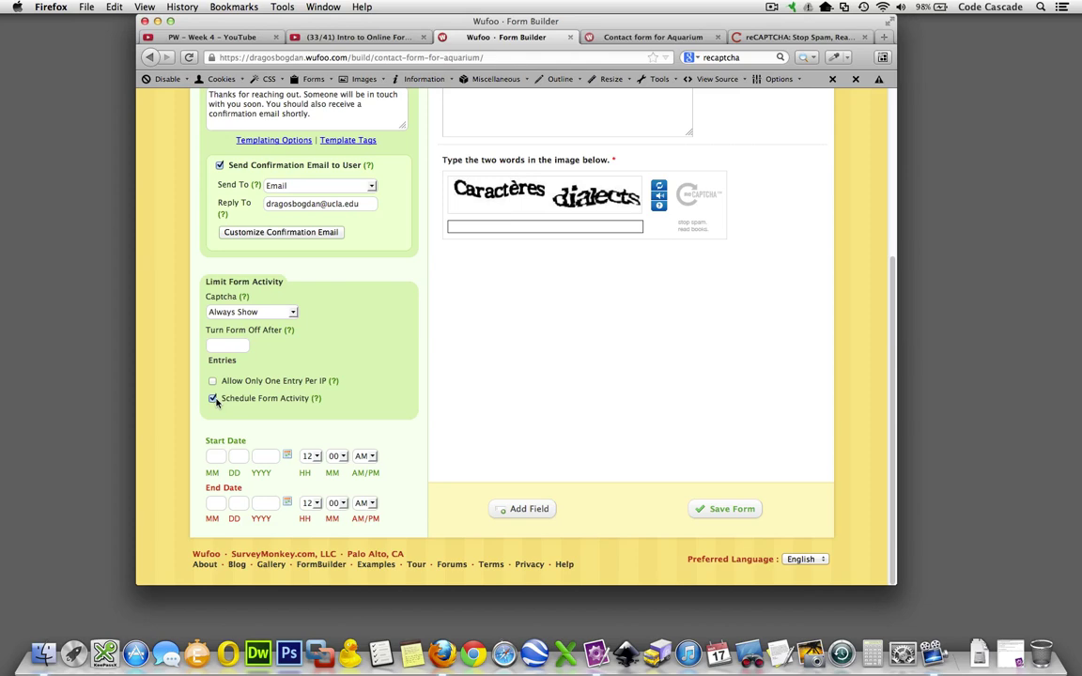
{"action": "left_click", "coordinate": [213, 398]}
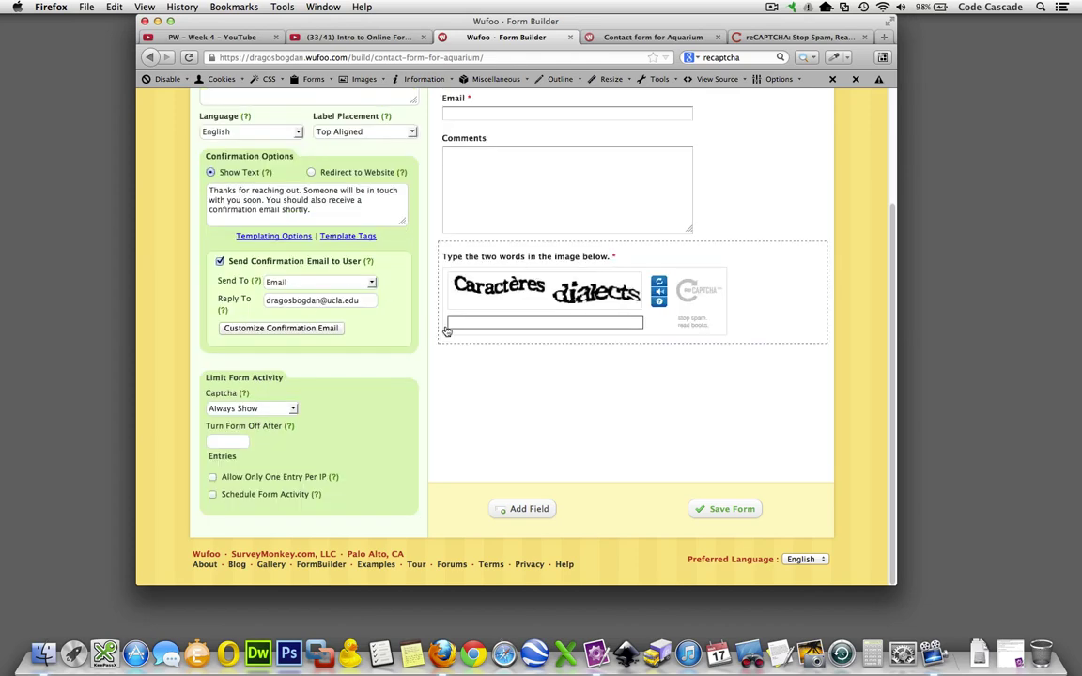
{"action": "scroll", "coordinate": [447, 331], "scroll_direction": "up", "scroll_amount": 5}
{"action": "scroll", "coordinate": [447, 331], "scroll_direction": "down", "scroll_amount": 5}
{"action": "left_click", "coordinate": [741, 509]}
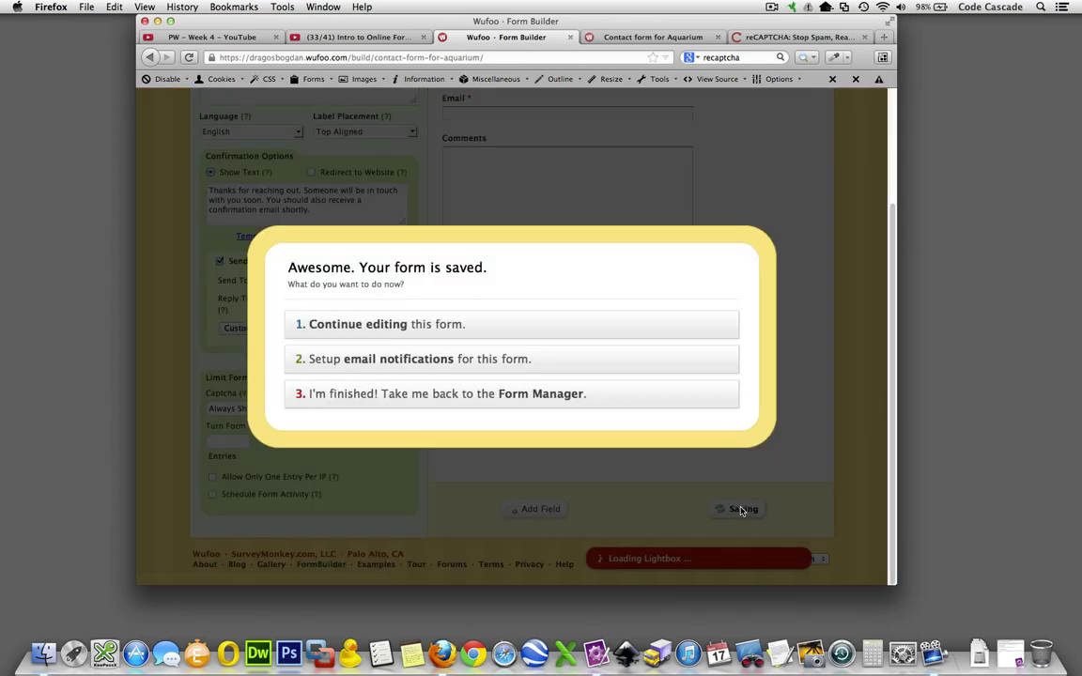